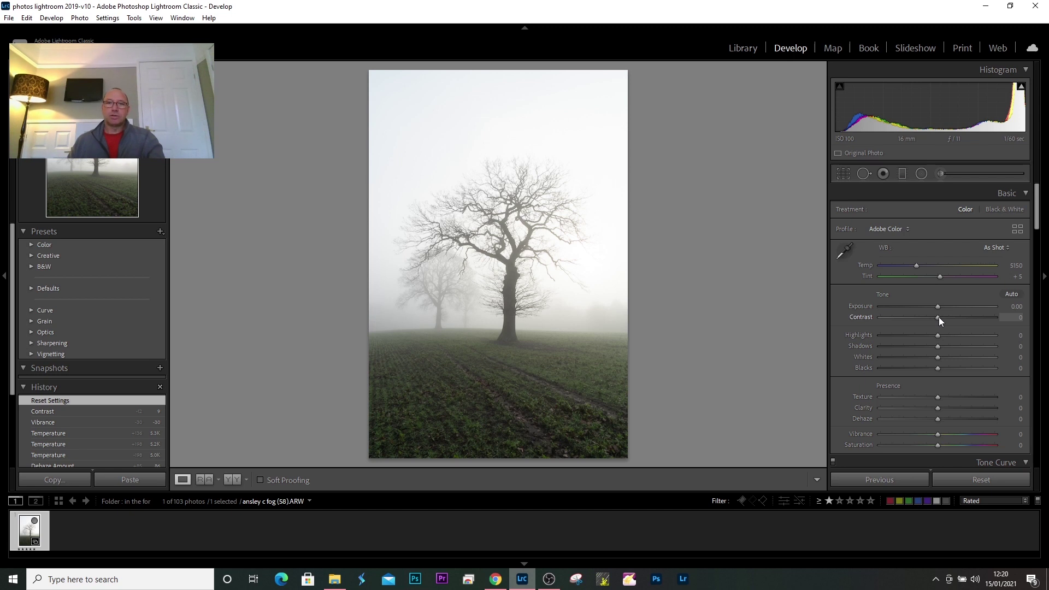
- Set the photo's basic tone to Contrast +7, Highlights -21, Shadows -16, Whites -100 and Blacks -42
left_click_drag(940, 317, 942, 317)
mouse_move(938, 336)
left_mouse_down()
mouse_move(855, 339)
mouse_move(996, 337)
mouse_move(876, 340)
mouse_move(920, 340)
left_mouse_up()
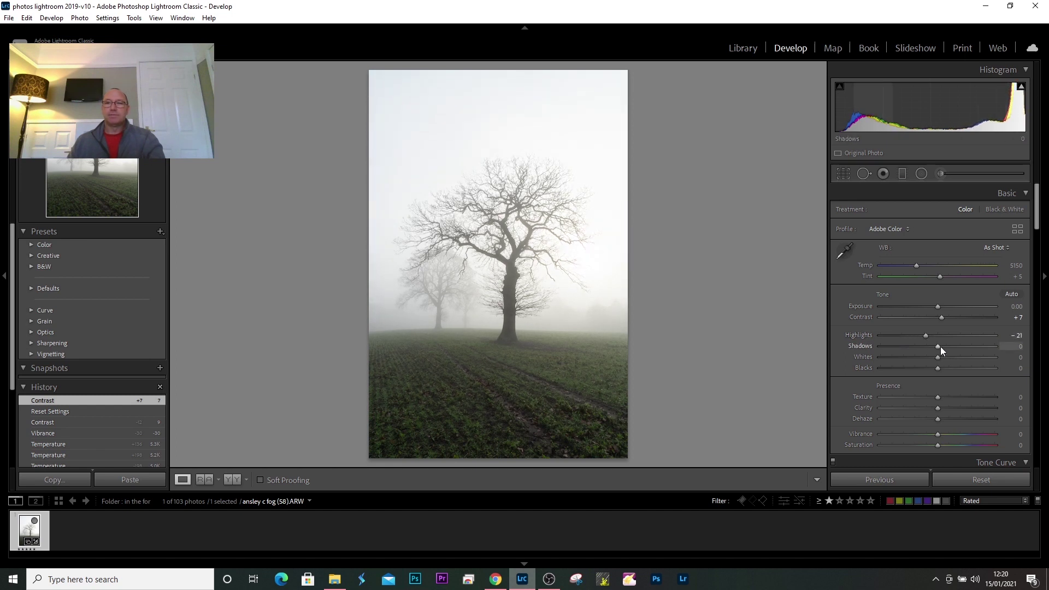
left_click_drag(940, 346, 932, 346)
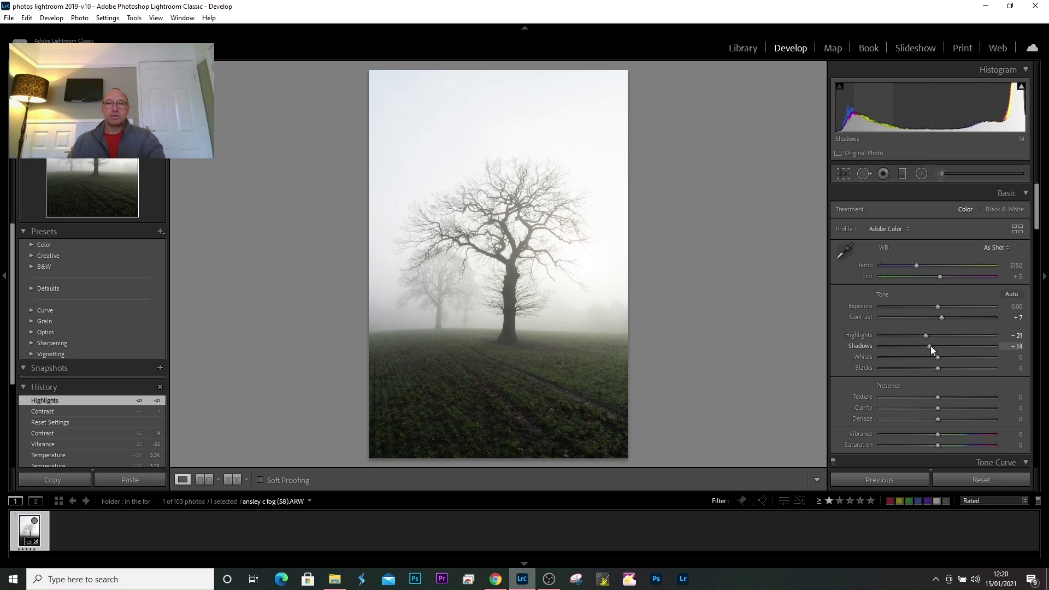
left_click_drag(930, 346, 930, 346)
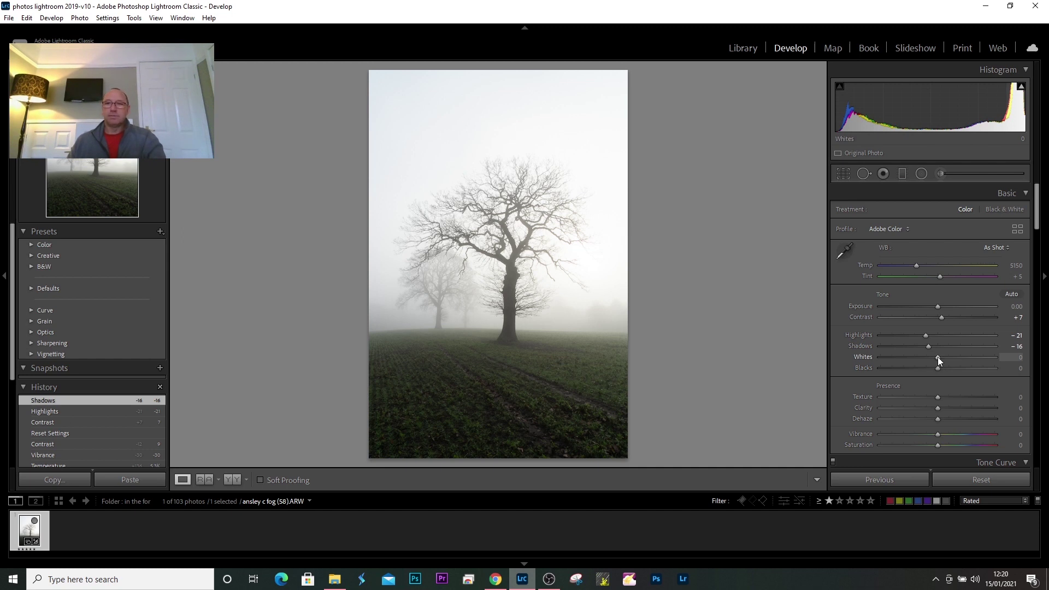
left_click_drag(940, 357, 580, 235)
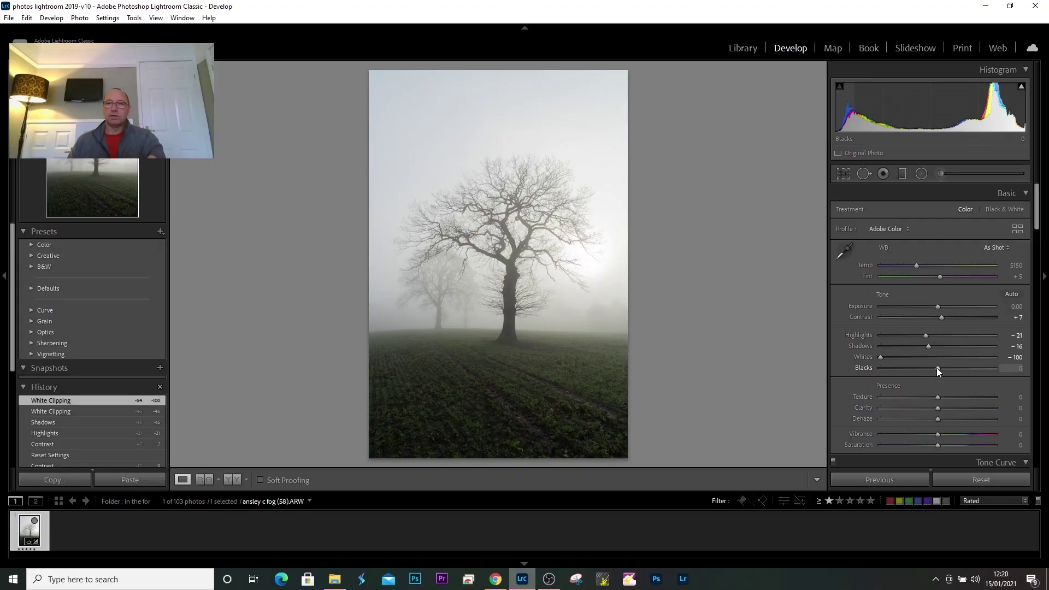
left_click_drag(936, 369, 915, 367)
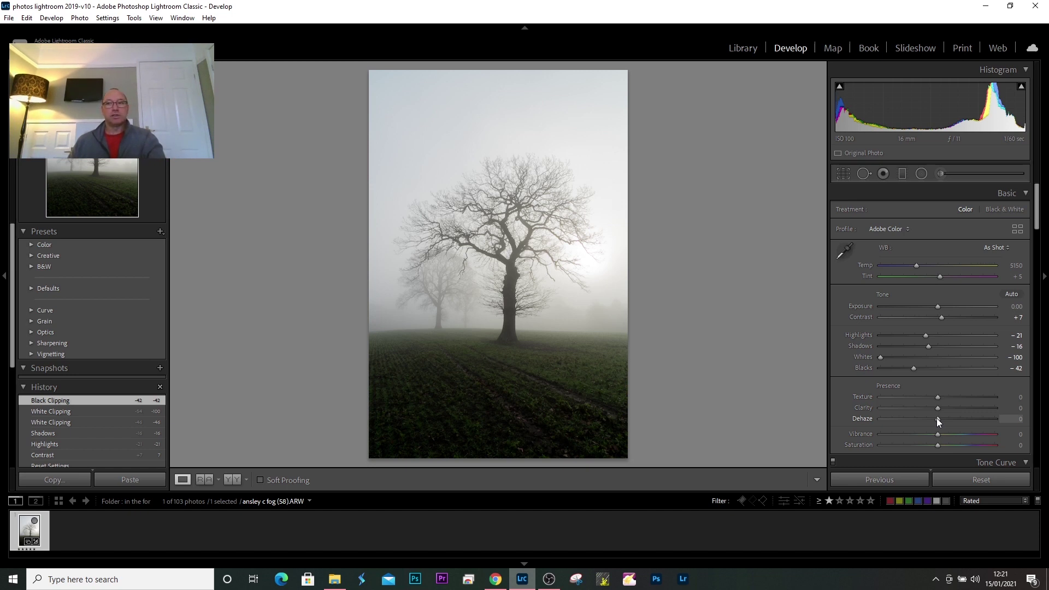
- Try global Dehaze values on the foggy tree photo, including -100, -69, -44, +78 and finally +100
left_click_drag(935, 418, 916, 418)
left_click_drag(903, 419, 883, 418)
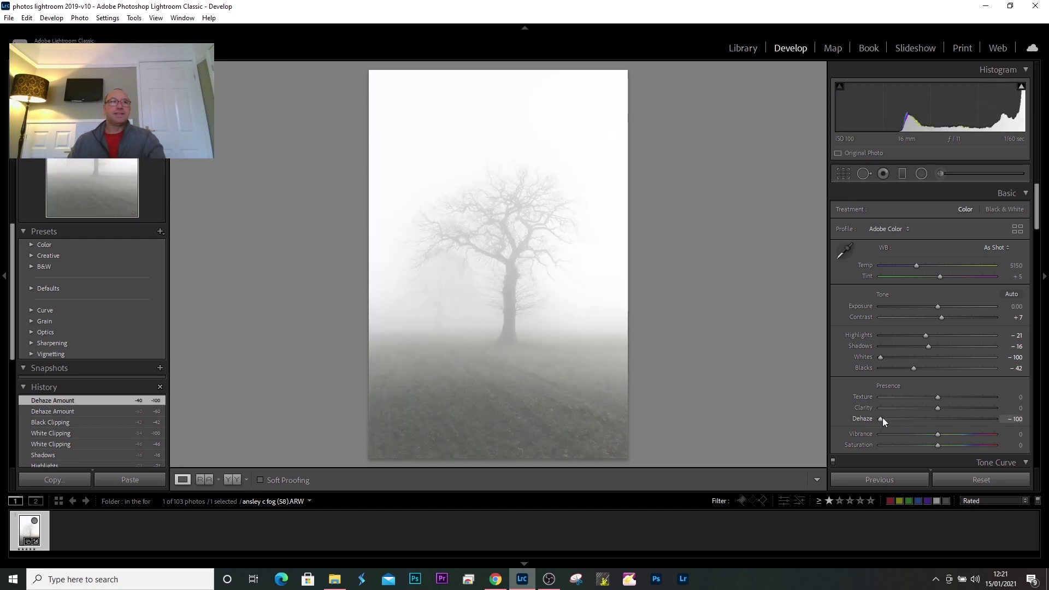
left_click_drag(880, 419, 900, 419)
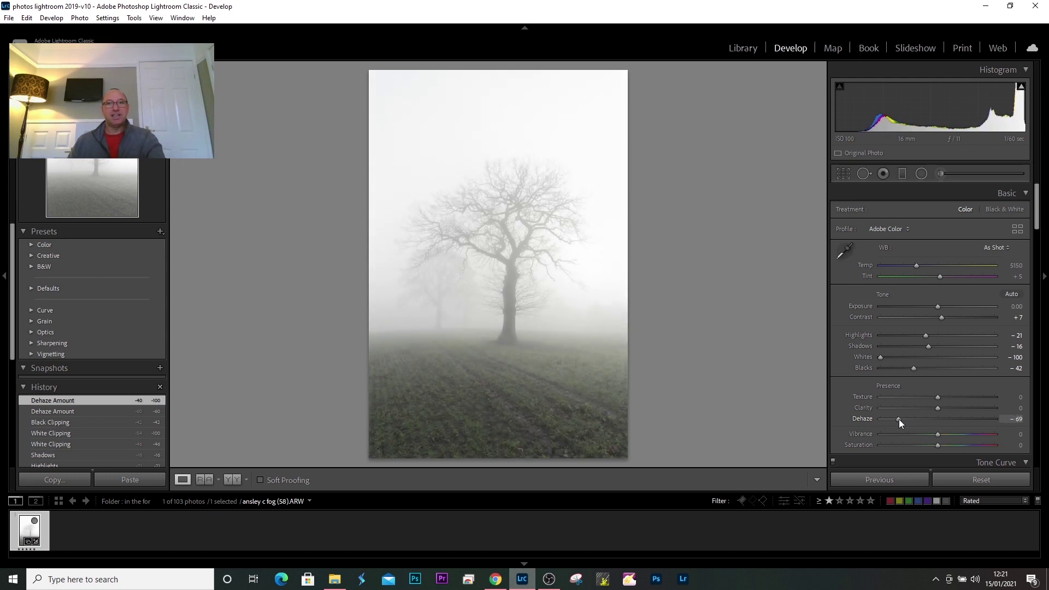
left_click_drag(900, 419, 914, 422)
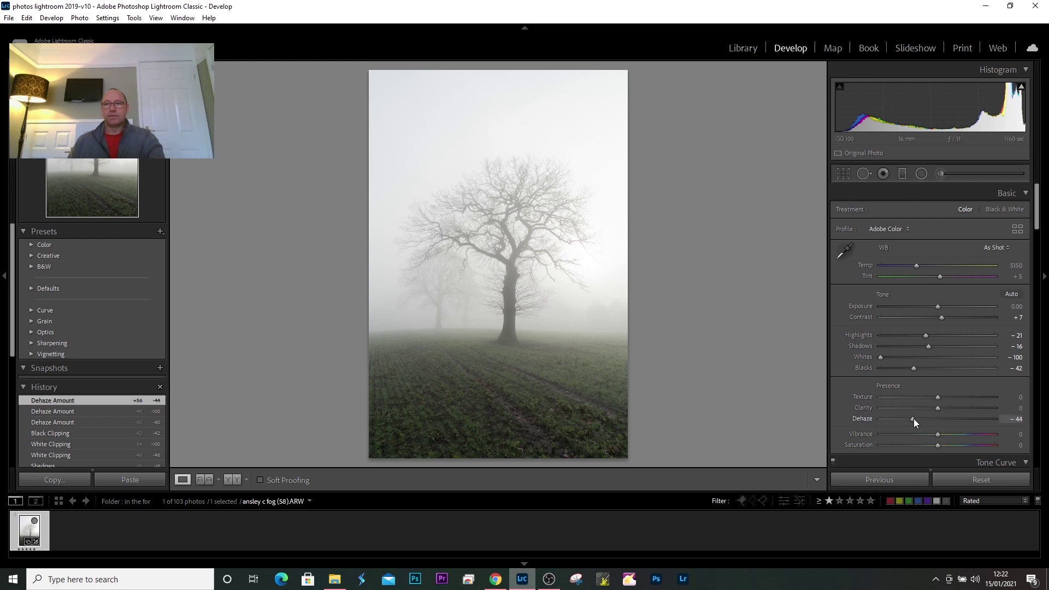
left_click_drag(915, 418, 984, 418)
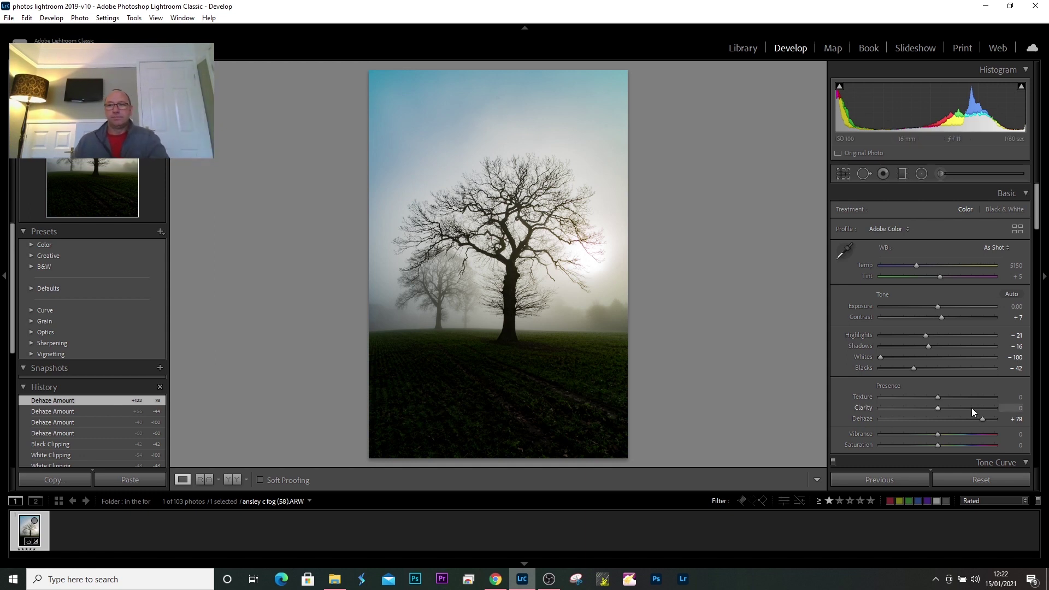
left_click_drag(983, 418, 986, 418)
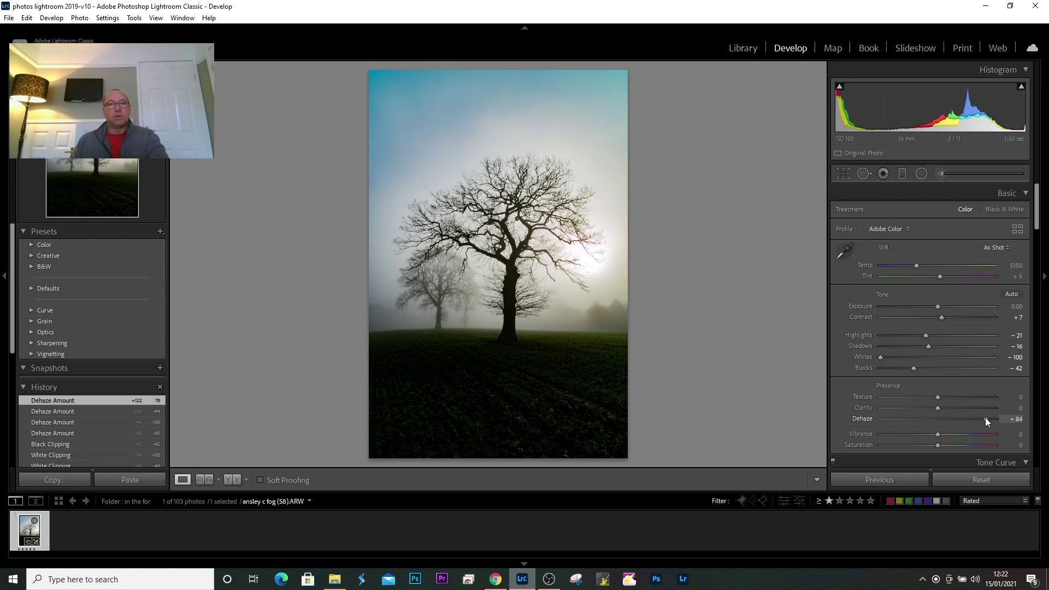
left_click_drag(985, 418, 999, 417)
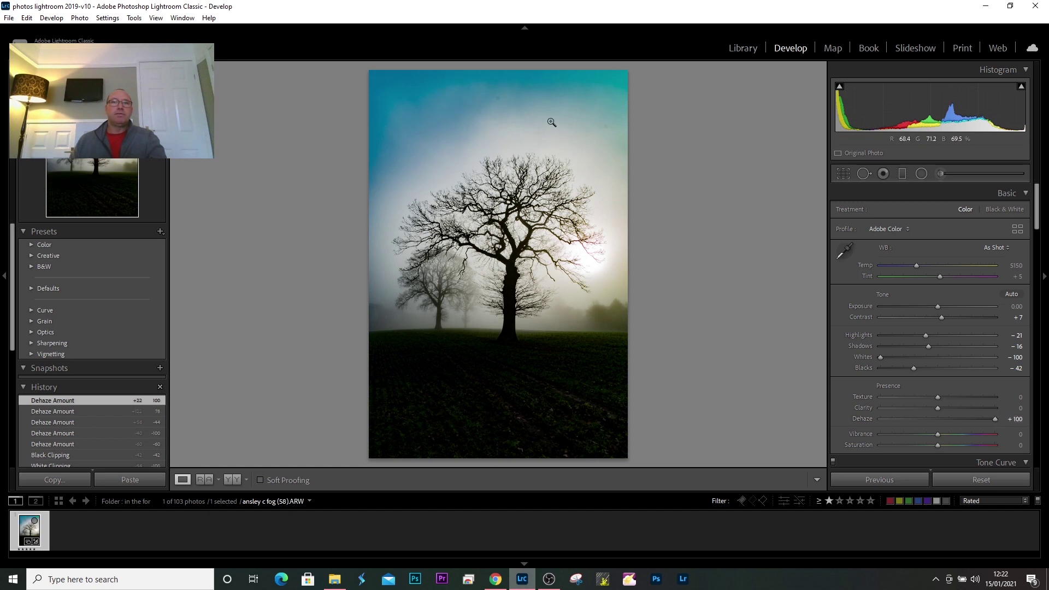
- Examine the sky and tree branches up close under maximum Dehaze, and return the global Dehaze to 0
left_click(499, 101)
left_click_drag(499, 105, 499, 244)
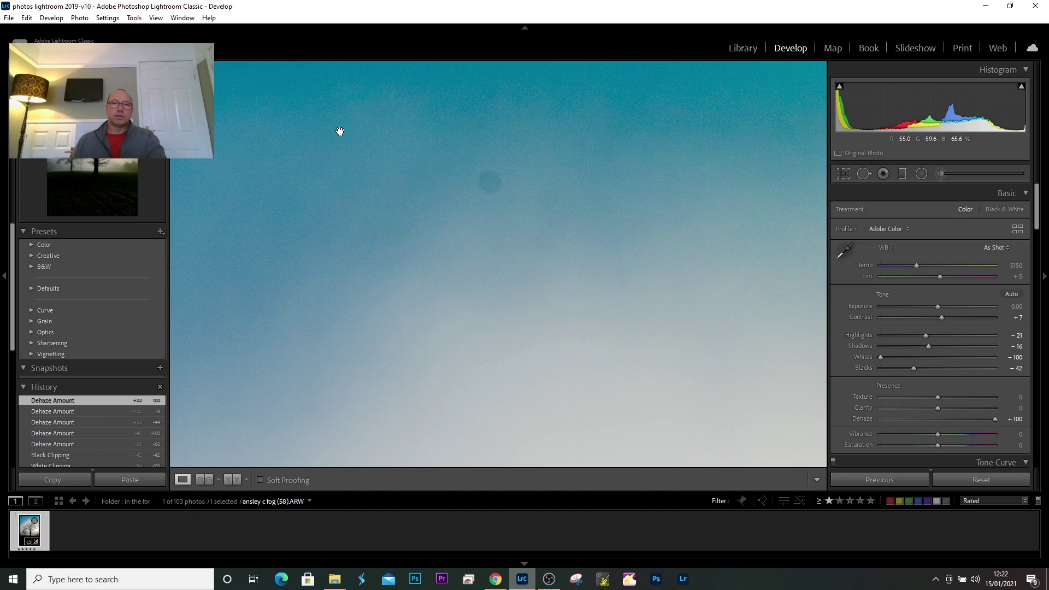
left_click(567, 297)
left_click(385, 199)
left_click_drag(494, 192, 464, 265)
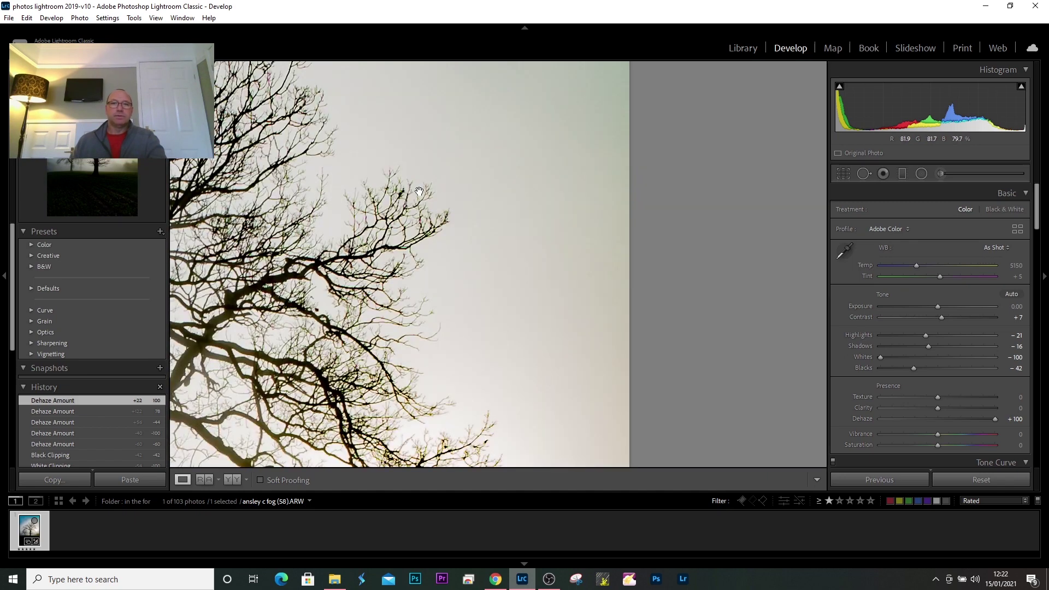
left_click(464, 264)
left_click(491, 144)
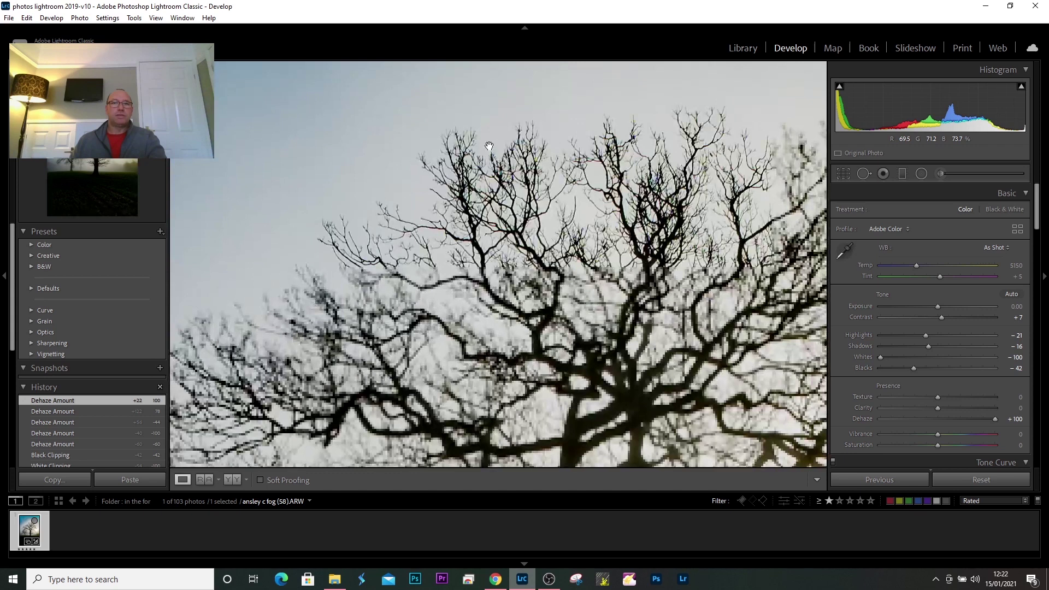
left_click(489, 146)
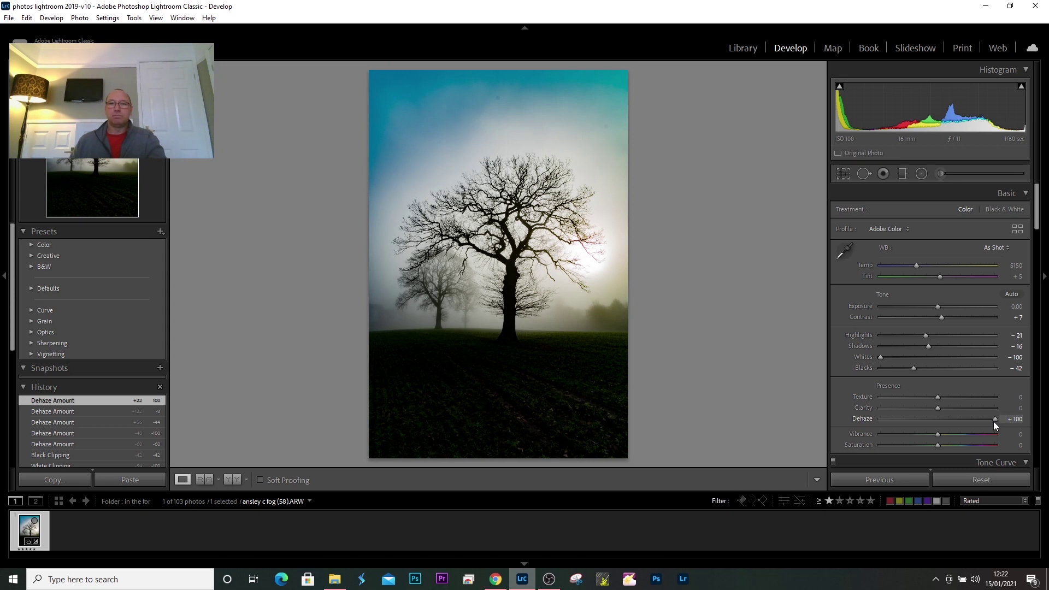
left_click_drag(994, 422, 984, 420)
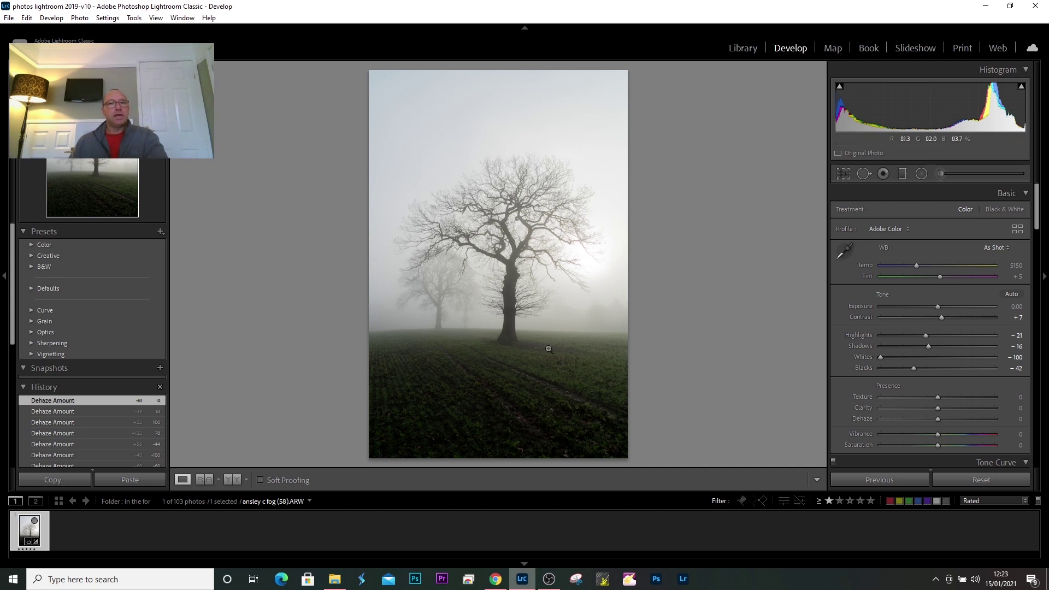
- Add a graduated filter across the horizon that covers the sky and tree, and reset its Texture to 0
left_click(902, 174)
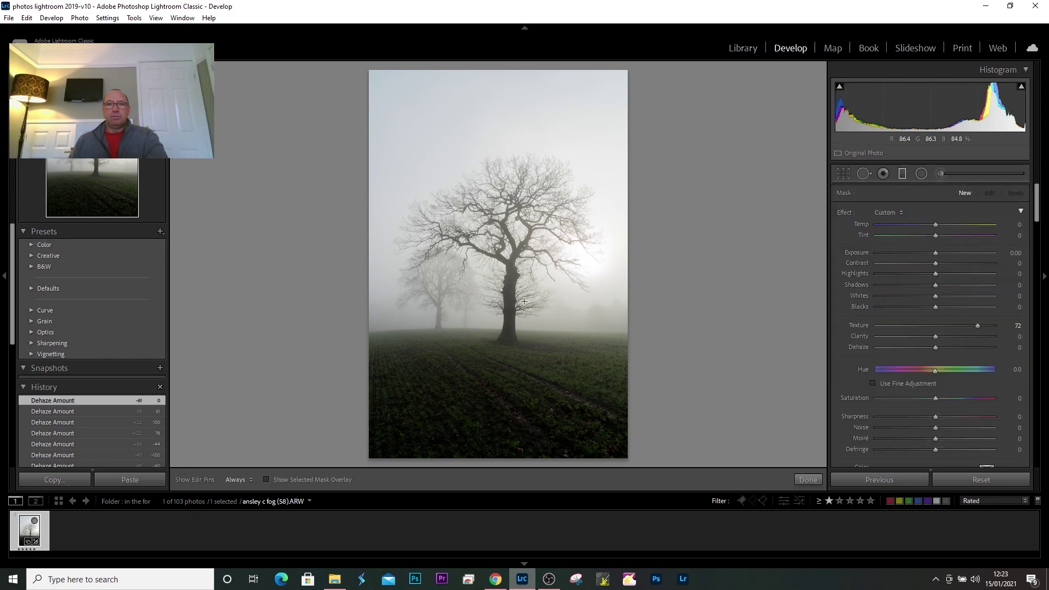
left_click_drag(541, 300, 540, 362)
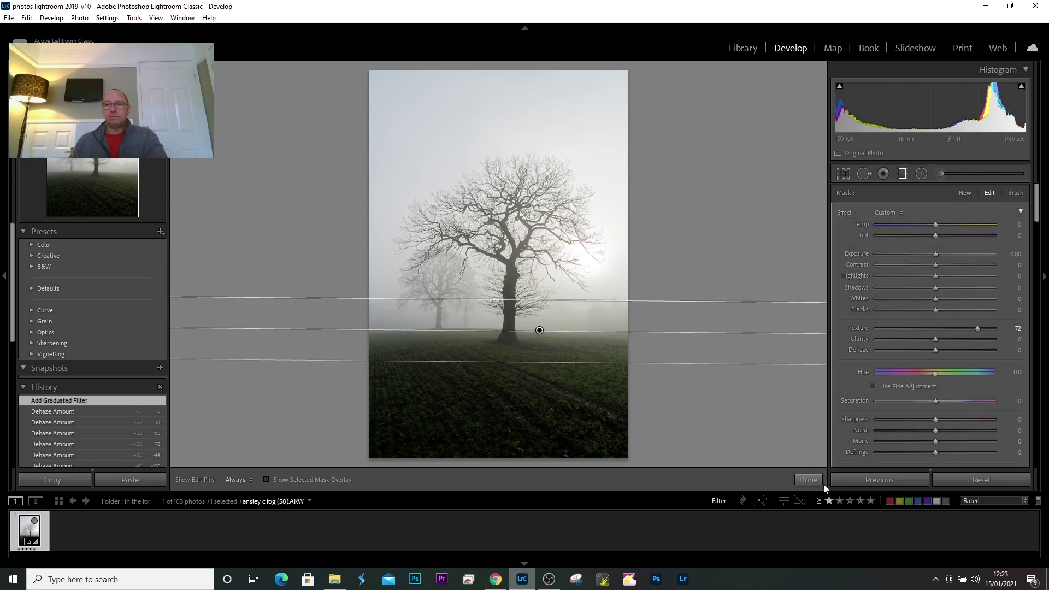
double_click(861, 327)
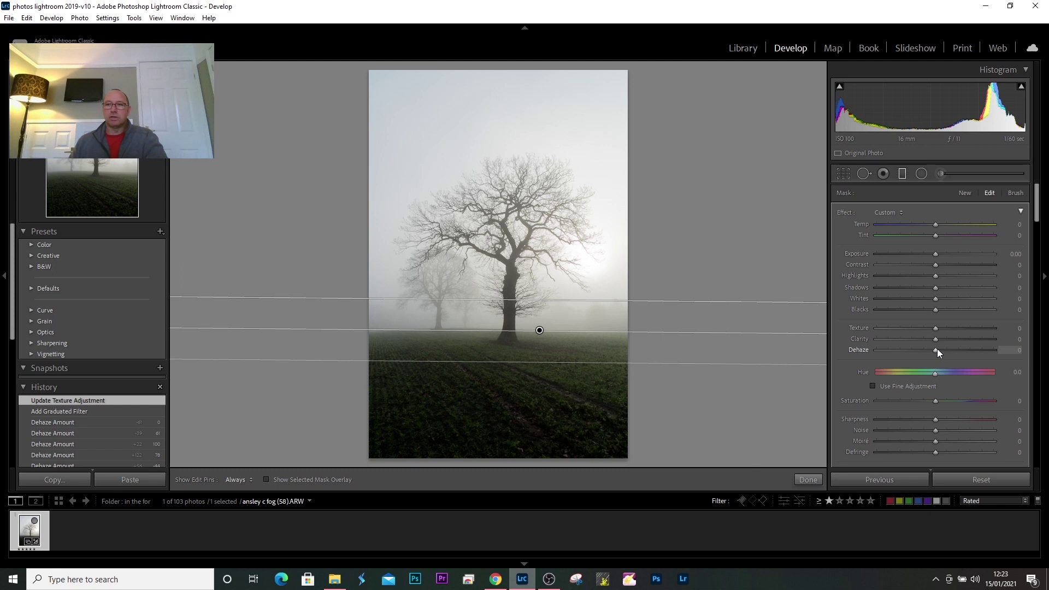
- Set the graduated filter's Dehaze to 70 and its Saturation to -41
left_click_drag(937, 349, 974, 351)
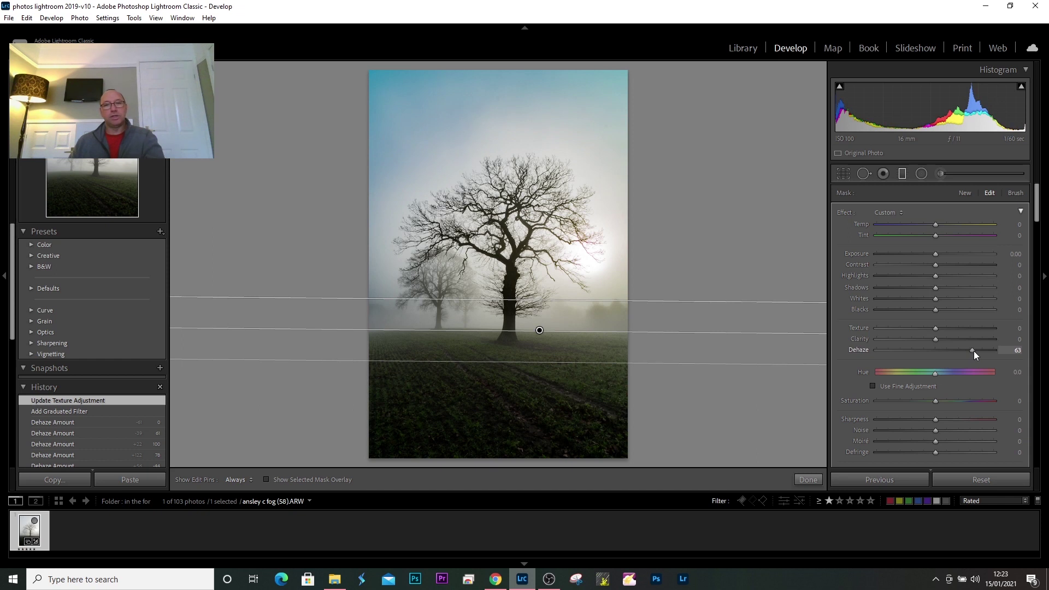
left_click_drag(974, 351, 976, 351)
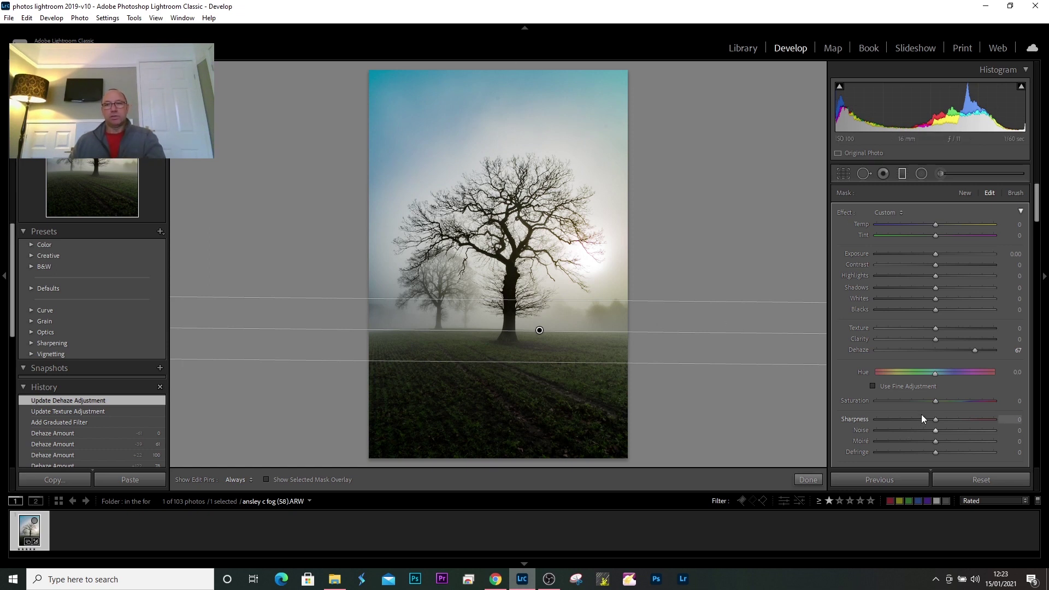
left_click_drag(934, 401, 911, 399)
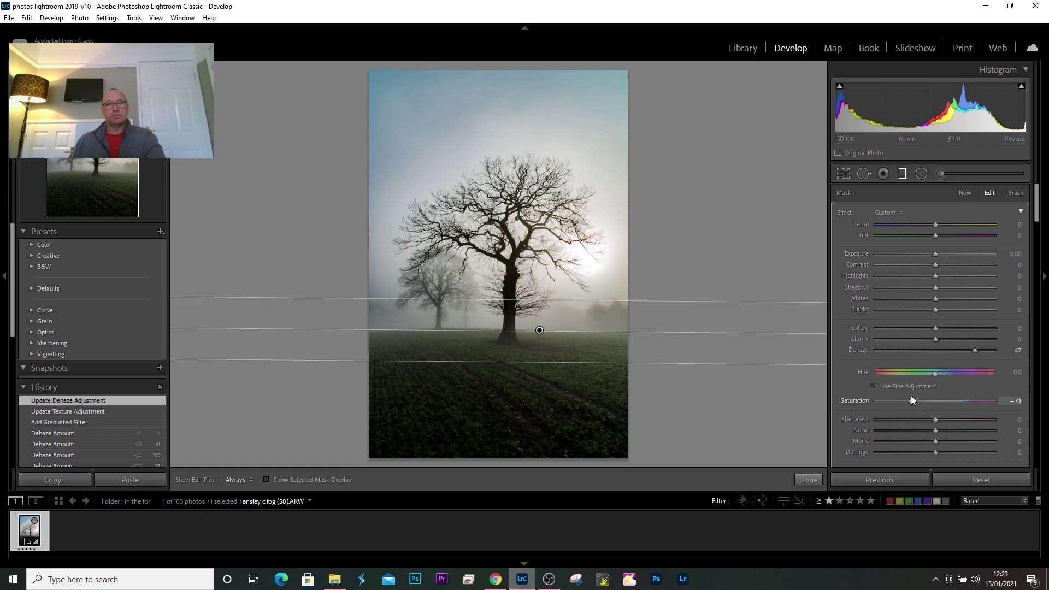
left_click_drag(911, 397, 911, 397)
left_click(977, 350)
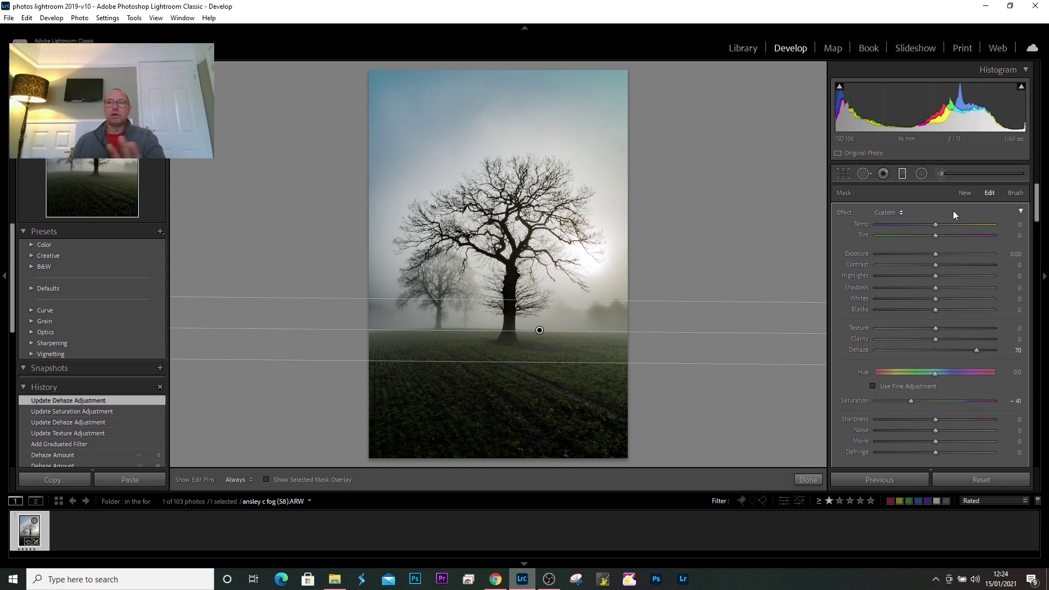
- Set the HSL saturation of Blue to -31 and Yellow to +9
left_click_drag(1039, 209, 1030, 316)
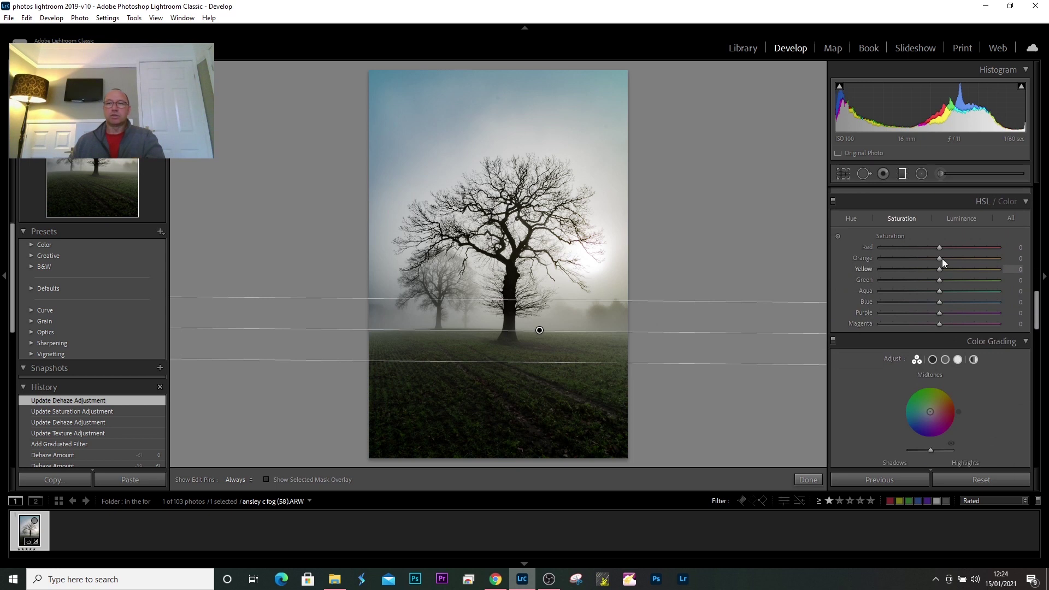
left_click_drag(941, 301, 923, 301)
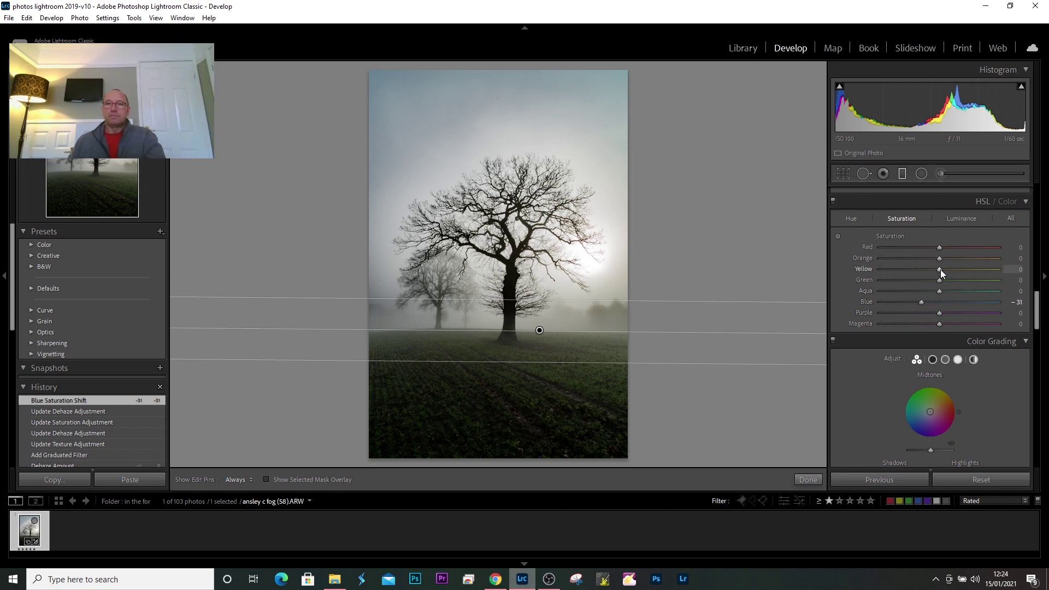
mouse_move(940, 270)
left_mouse_down()
mouse_move(979, 268)
mouse_move(946, 264)
left_mouse_up()
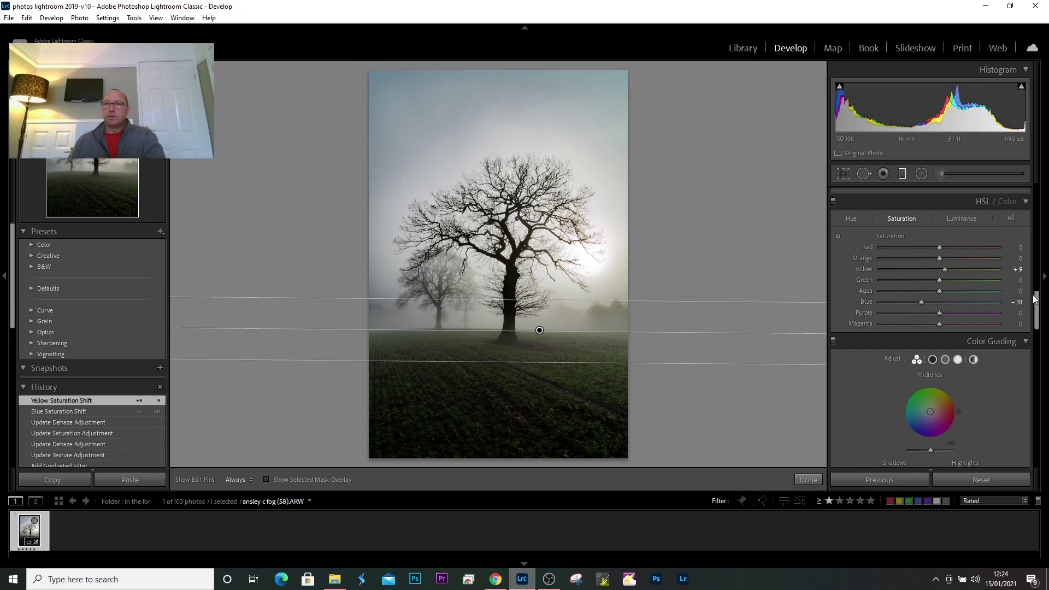
- Raise the photo's global Dehaze to +8 and finish editing the graduated filter
left_click_drag(1037, 308, 1039, 259)
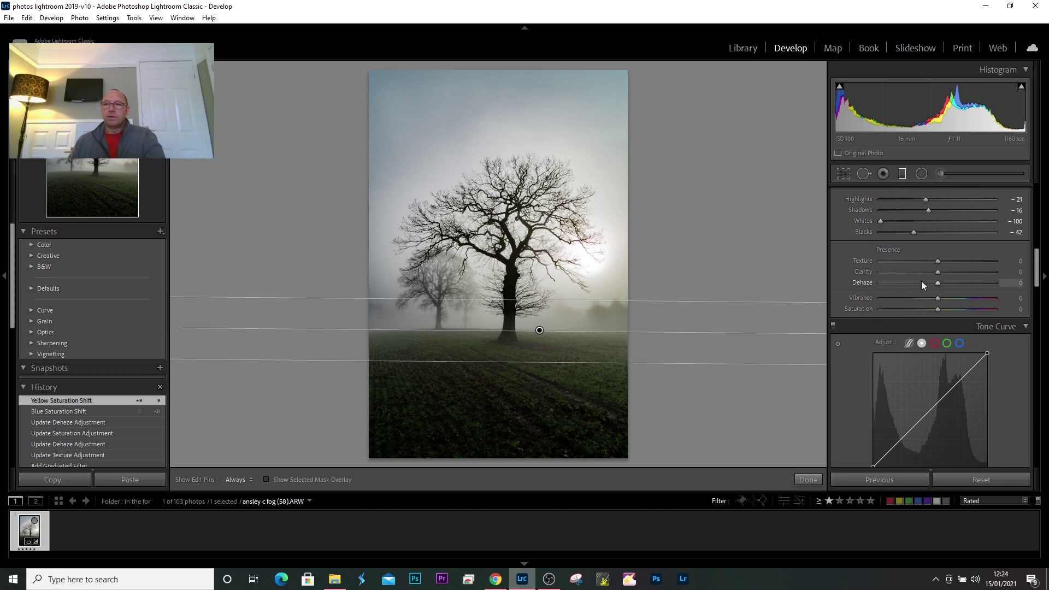
left_click_drag(938, 284, 942, 281)
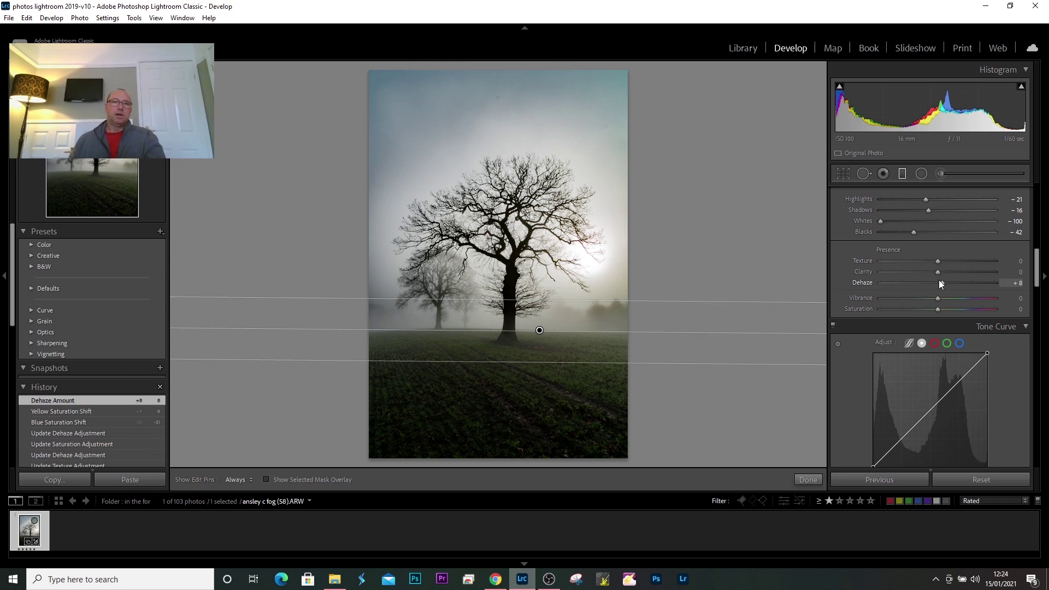
left_click(808, 480)
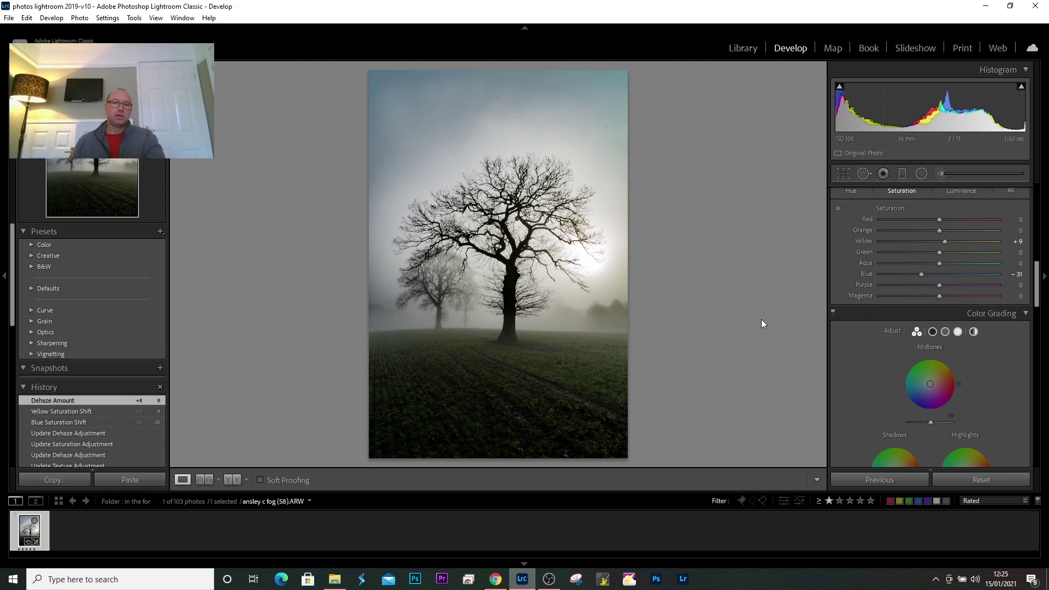
- Compare the original and edited photo side by side, and return to the single-image view
left_click(233, 480)
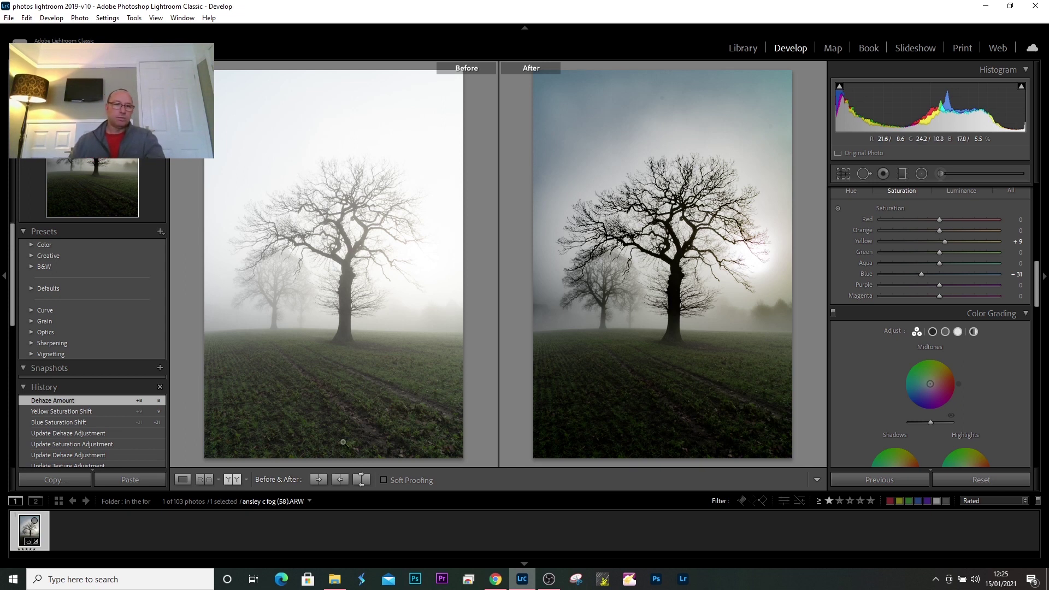
left_click(183, 480)
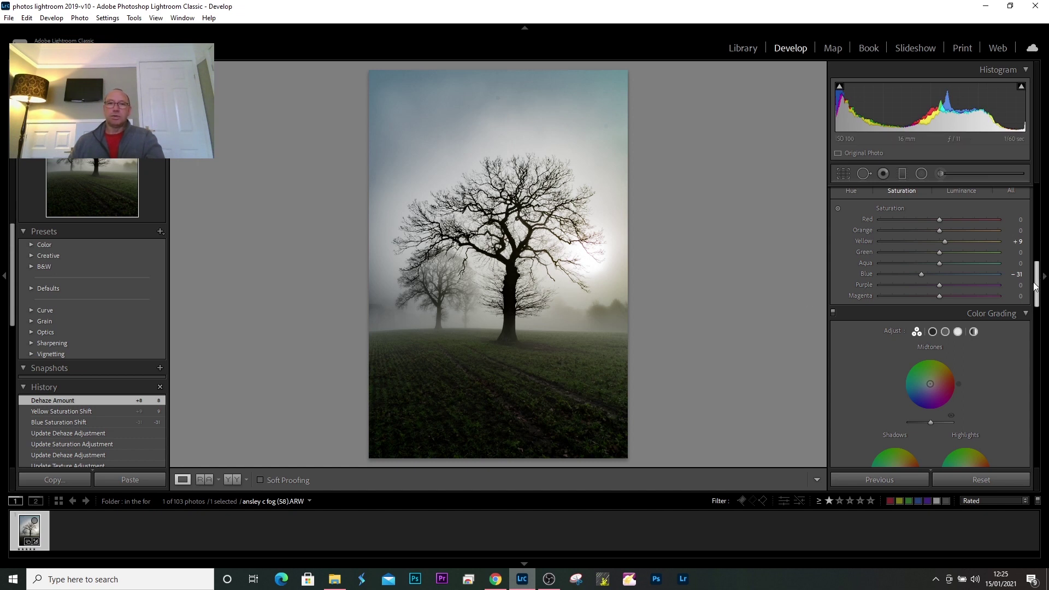
- Paint an Adjustment Brush mask with Exposure 0.17 over the ground around the base of the tree
scroll(1036, 288, "up", 10)
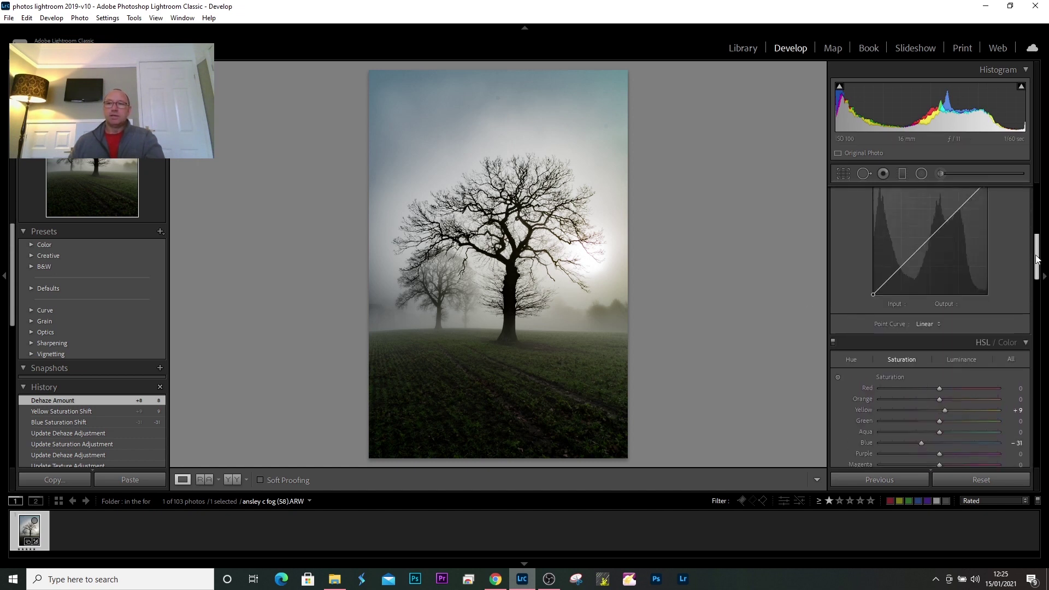
left_click(940, 171)
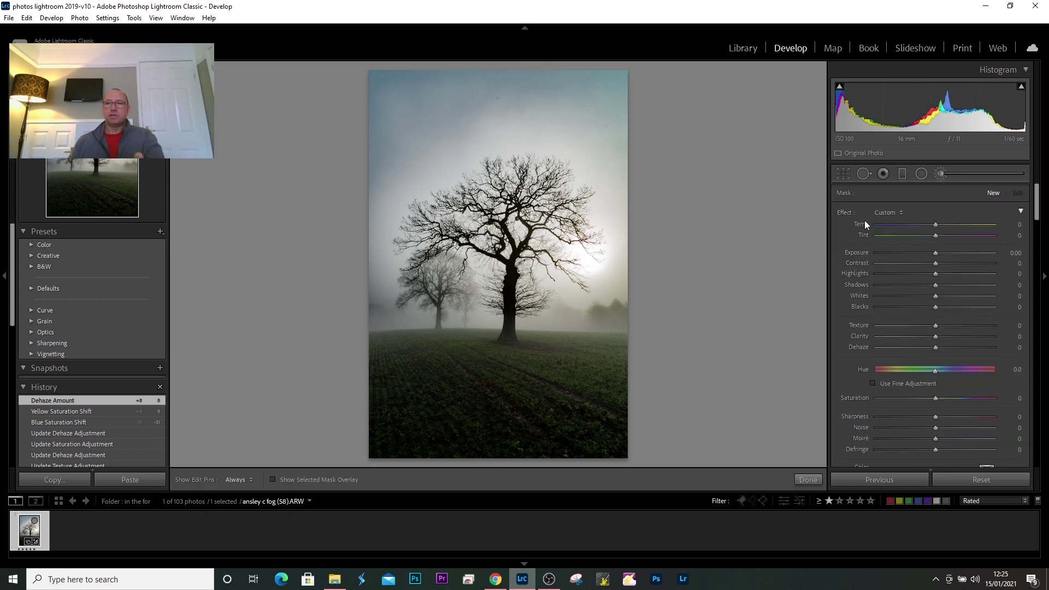
left_click_drag(937, 251, 939, 253)
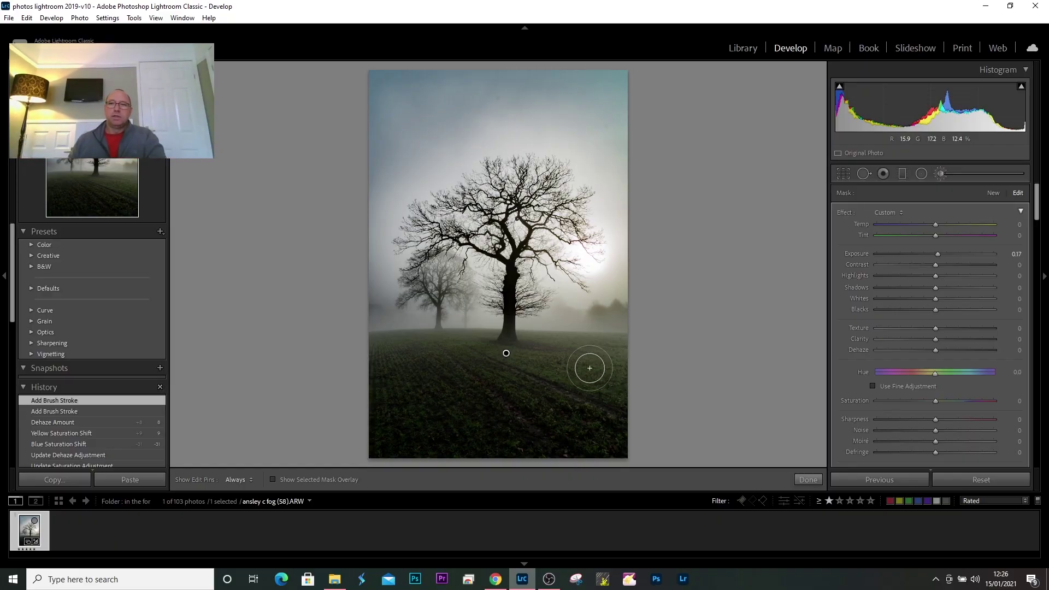
mouse_move(937, 254)
left_mouse_down()
mouse_move(952, 253)
mouse_move(939, 254)
left_mouse_up()
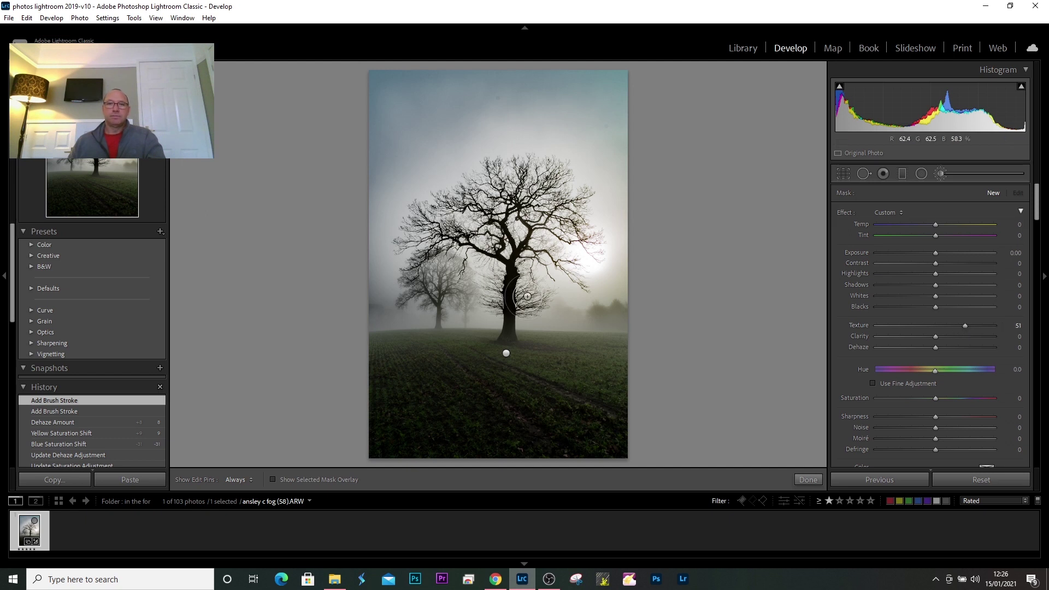
- Hide the edit pins, paint an Adjustment Brush mask with Texture 51 over the main tree's branches, and close the brush
key("h")
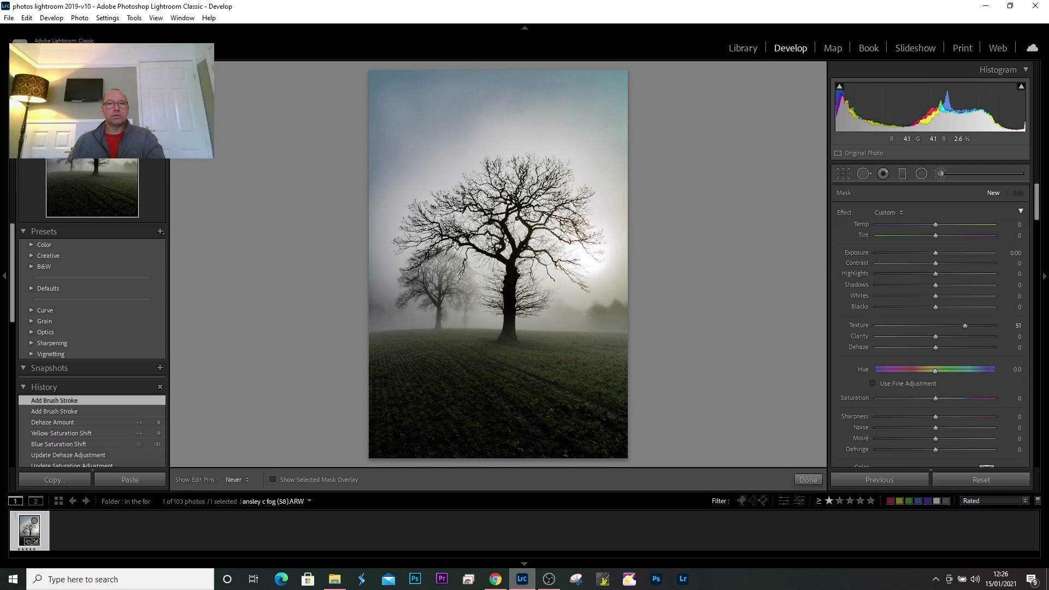
left_click(550, 183)
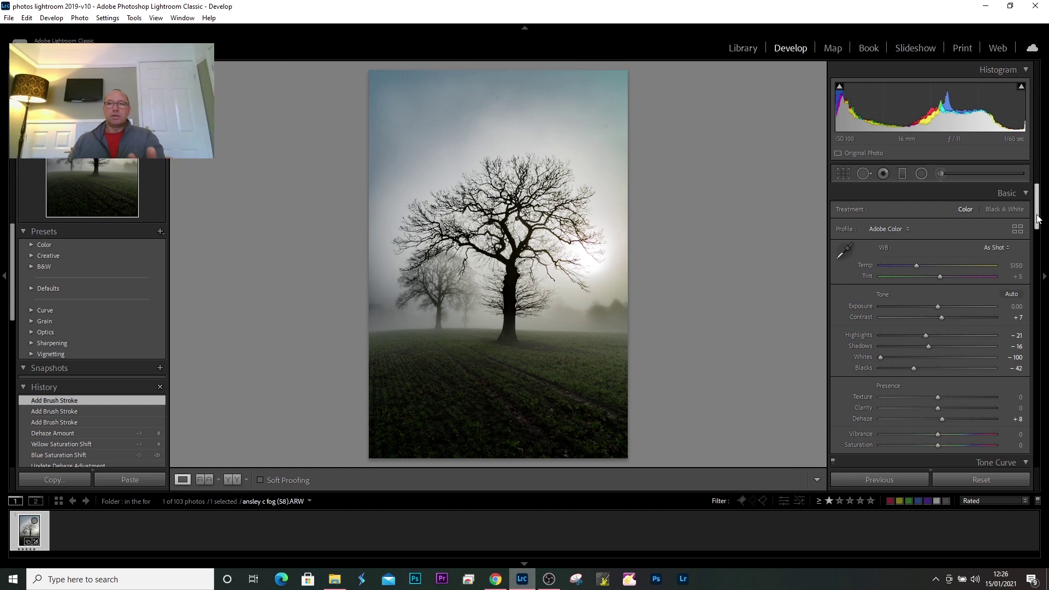
- Turn on Remove Chromatic Aberration in the photo's lens corrections
left_click_drag(1038, 218, 1044, 397)
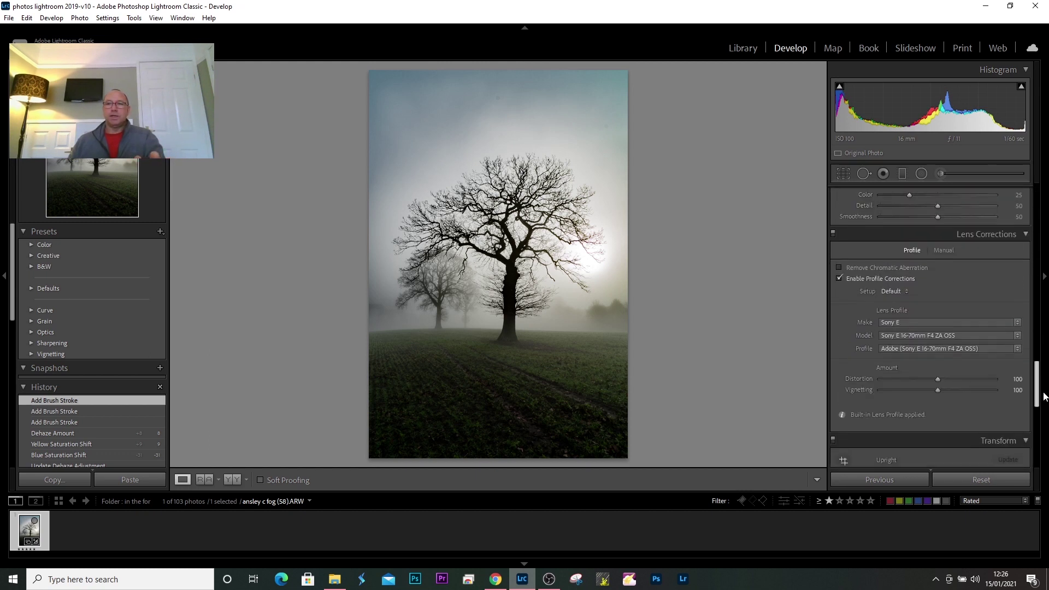
left_click(840, 267)
scroll(1037, 390, "down", 3)
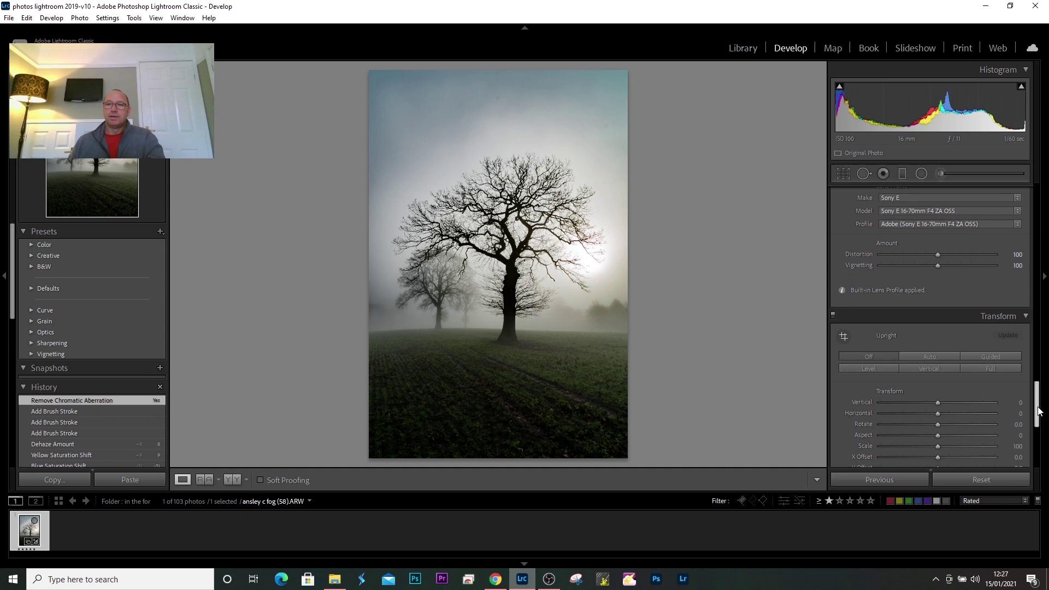
scroll(1040, 389, "up", 4)
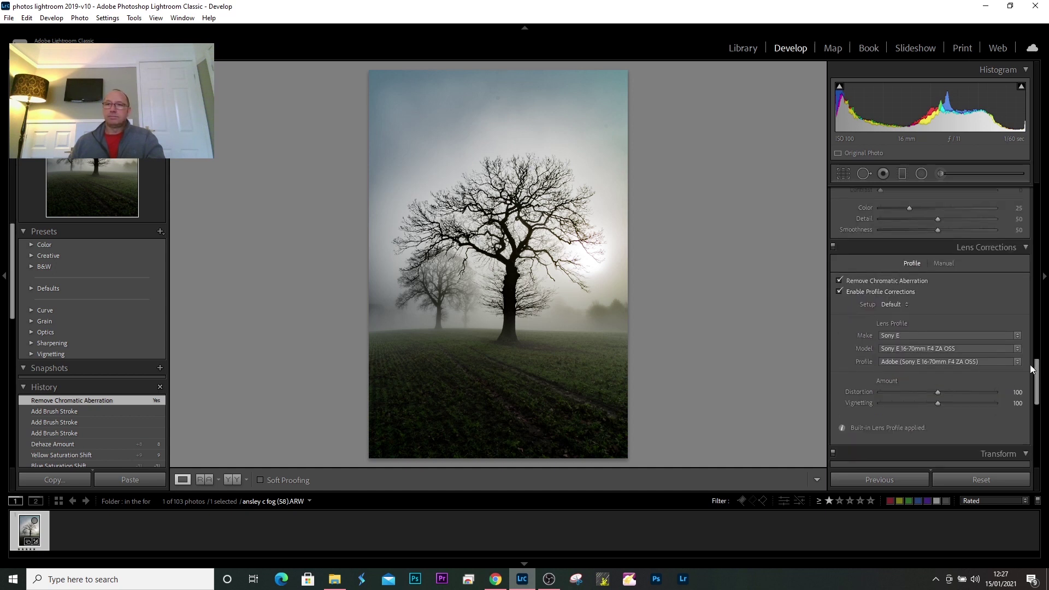
scroll(1034, 377, "down", 2)
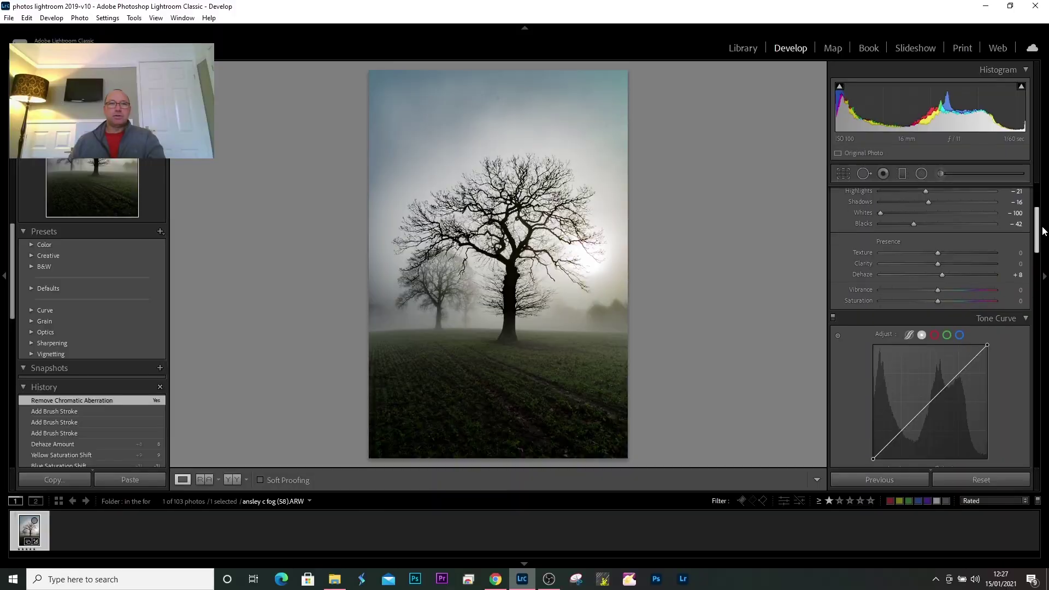
scroll(1040, 213, "up", 5)
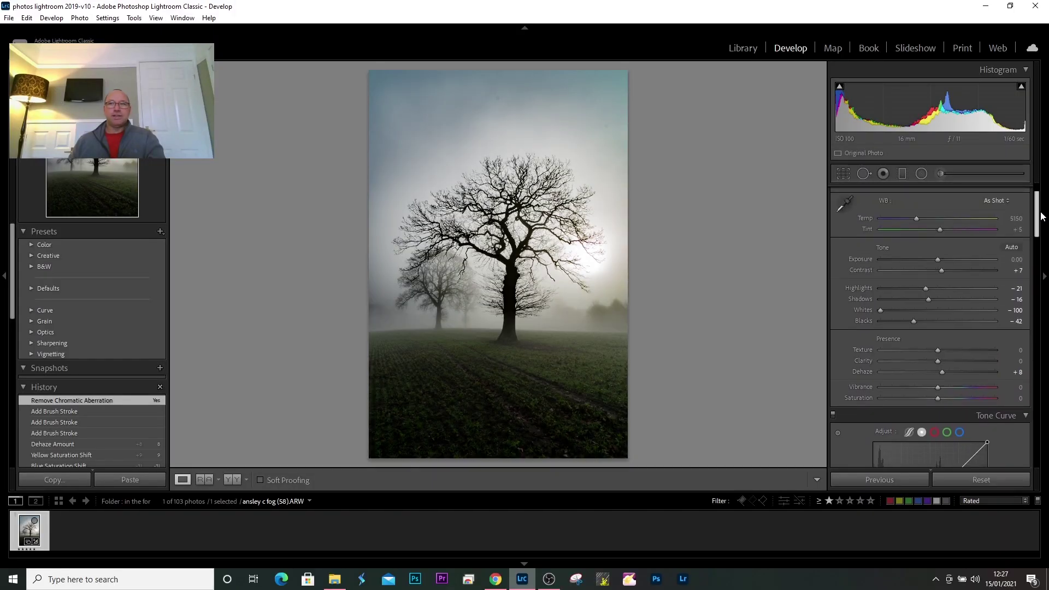
- Try a post-crop vignette with an Amount of about -22, and reset the amount to its default
left_click_drag(1040, 212, 1047, 439)
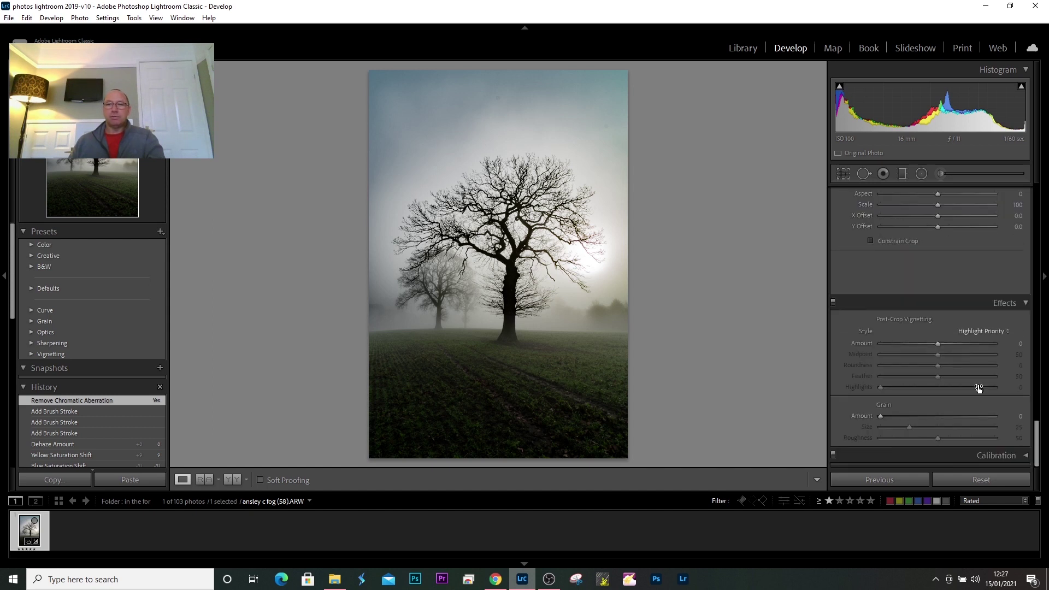
left_click_drag(940, 343, 926, 342)
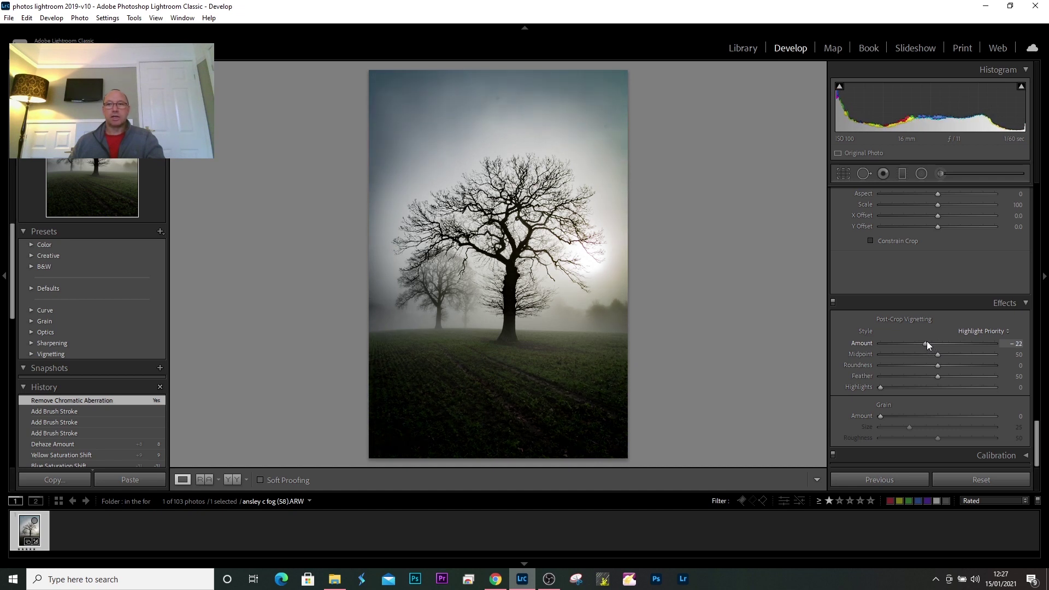
double_click(864, 343)
left_click_drag(1042, 445, 1035, 206)
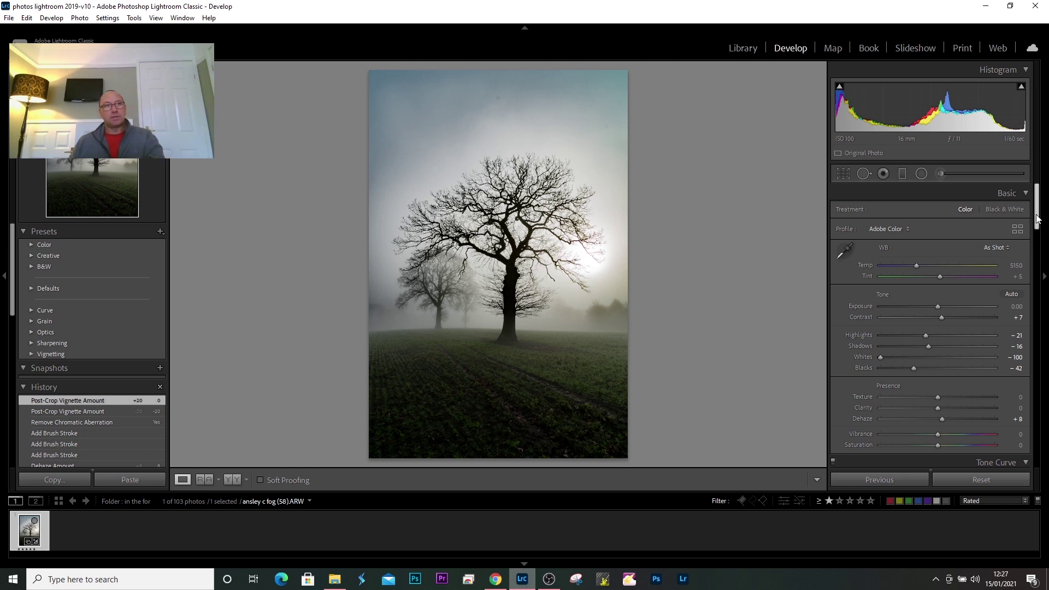
- Draw a circular Radial Filter around the bright sun glow beside the main tree and reset its effect settings
left_click(922, 174)
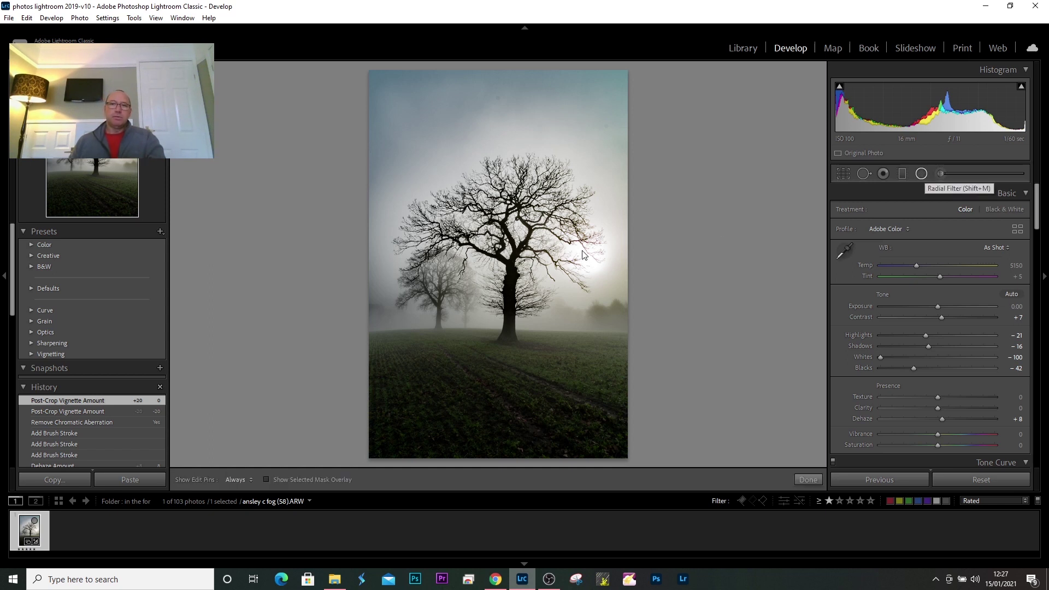
left_click_drag(583, 252, 622, 288)
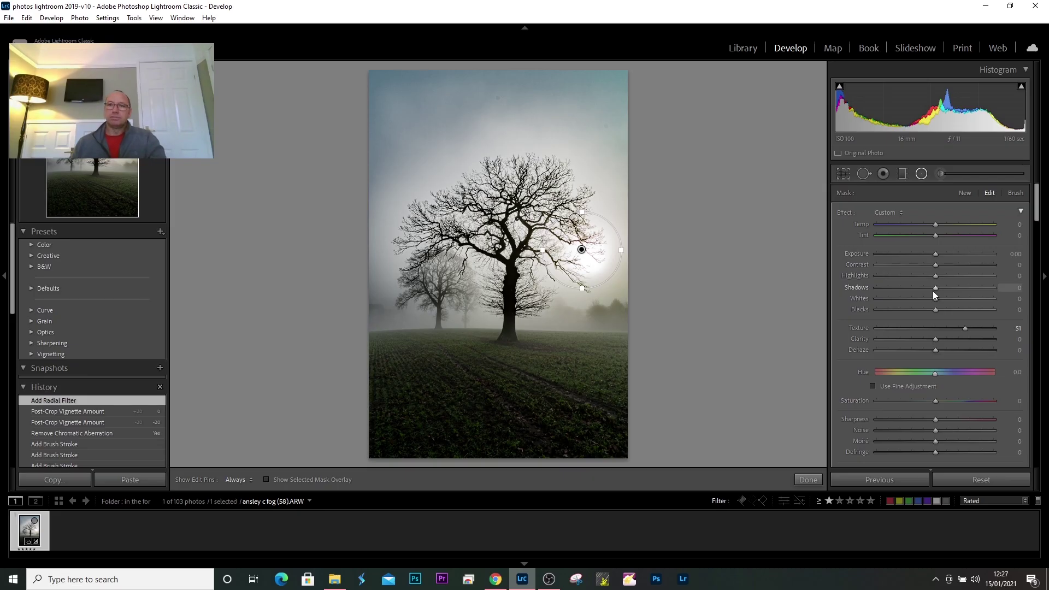
double_click(846, 213)
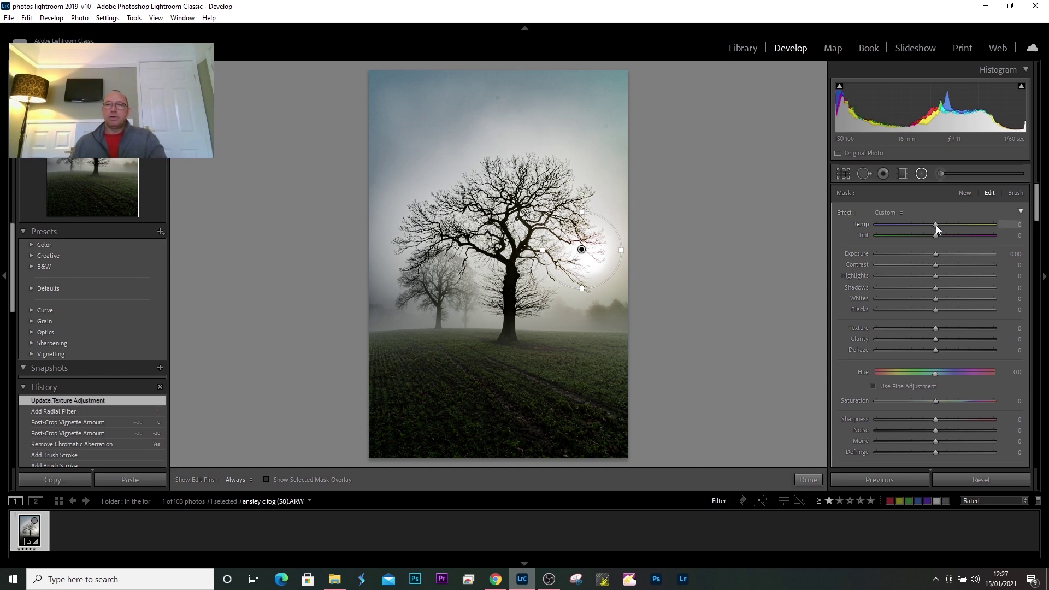
- Invert the radial filter's mask to affect the inside of the circle, and set its Temp to 13
left_click_drag(937, 225, 940, 225)
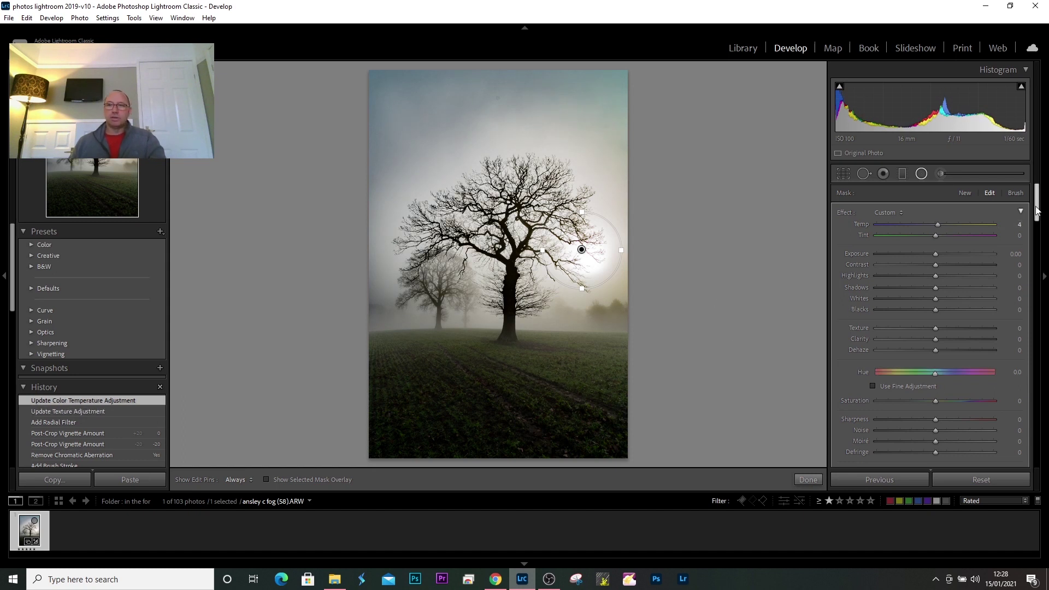
scroll(1037, 214, "down", 3)
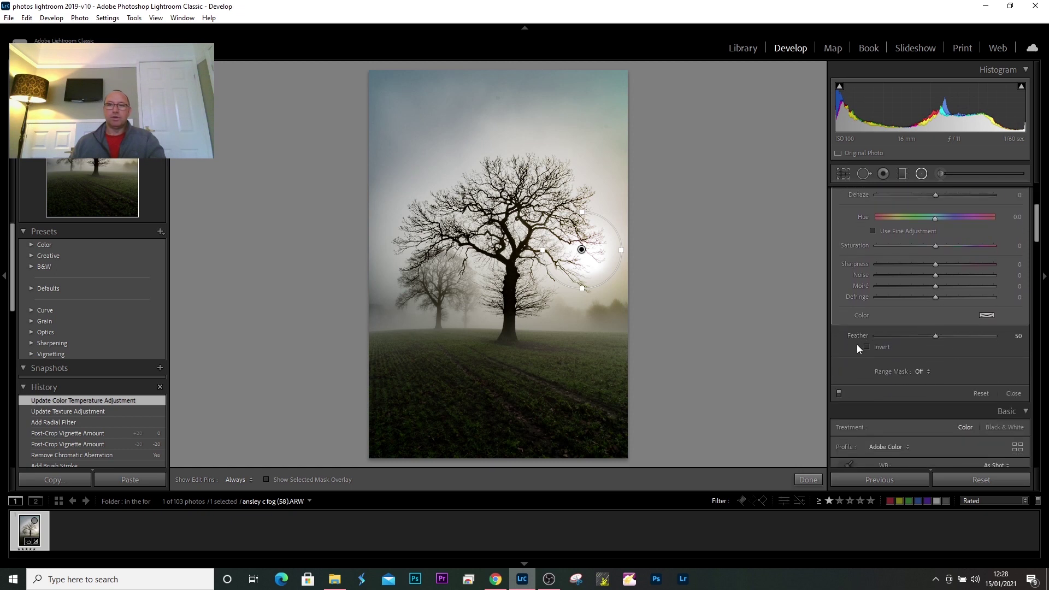
left_click(867, 348)
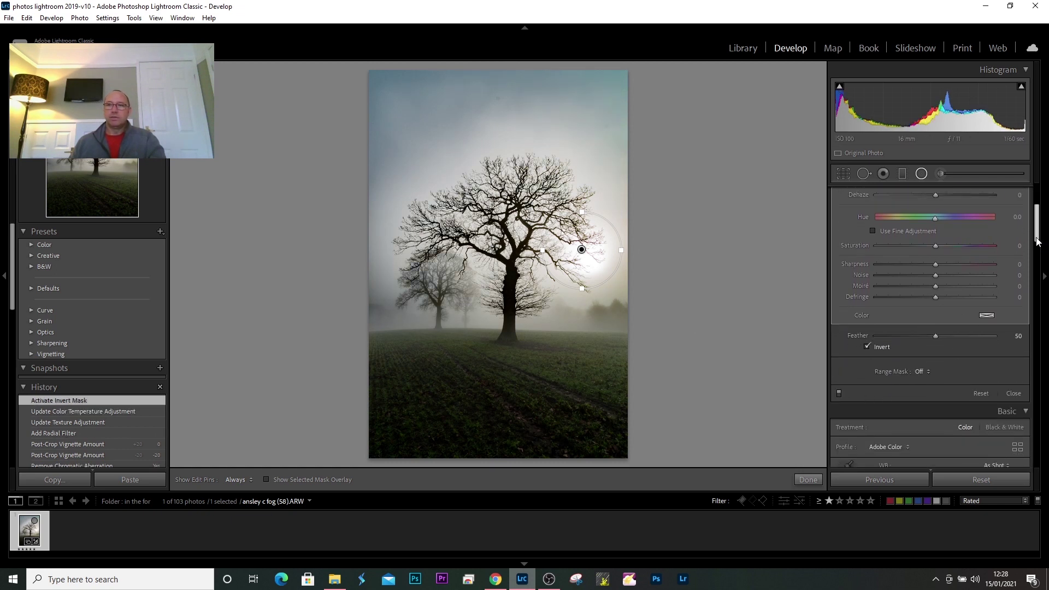
scroll(1038, 241, "up", 3)
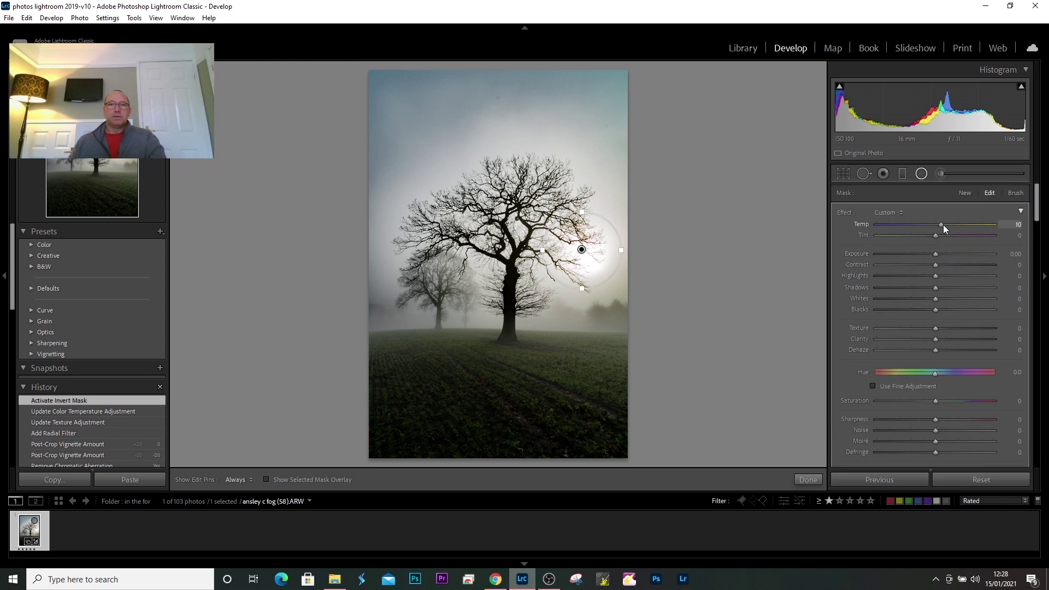
mouse_move(962, 226)
left_mouse_down()
mouse_move(1001, 225)
mouse_move(946, 224)
left_mouse_up()
left_click_drag(943, 224, 942, 240)
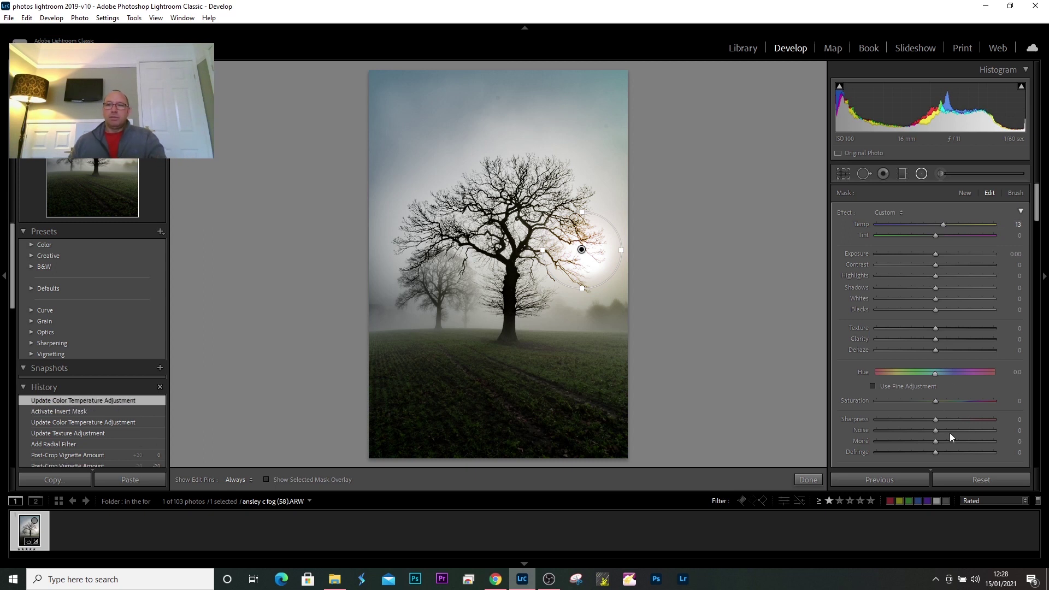
- Set the radial filter's Dehaze to -17 and finish editing the filter
left_click_drag(936, 350, 927, 349)
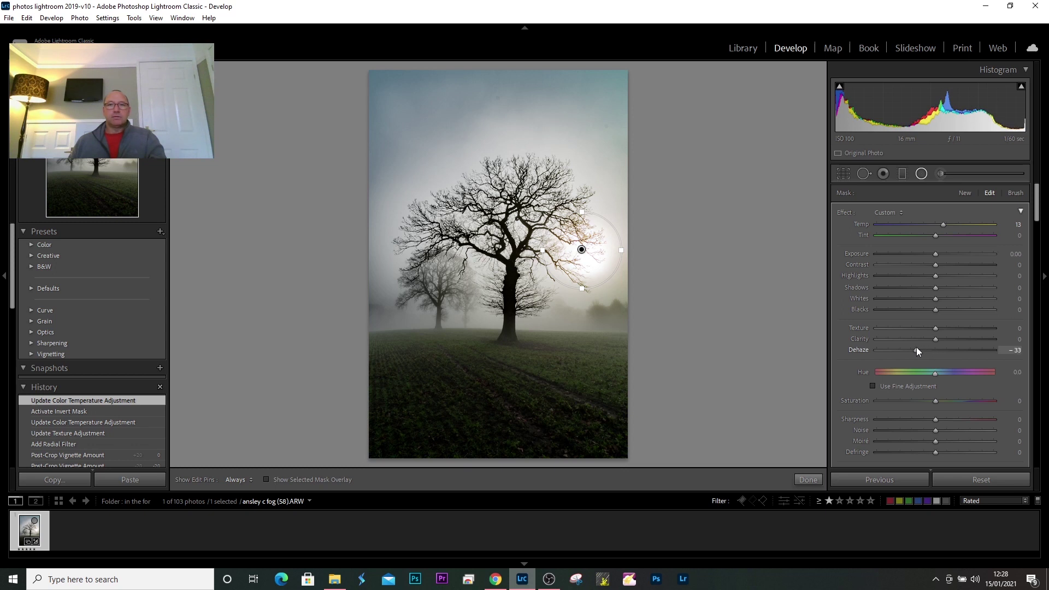
left_click_drag(916, 347, 917, 347)
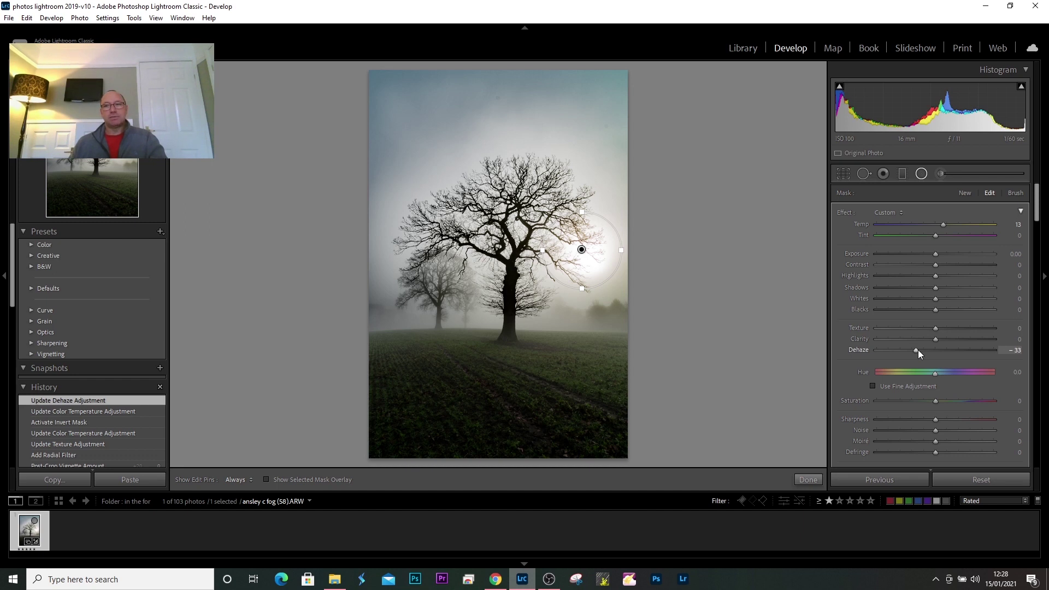
left_click_drag(917, 350, 927, 350)
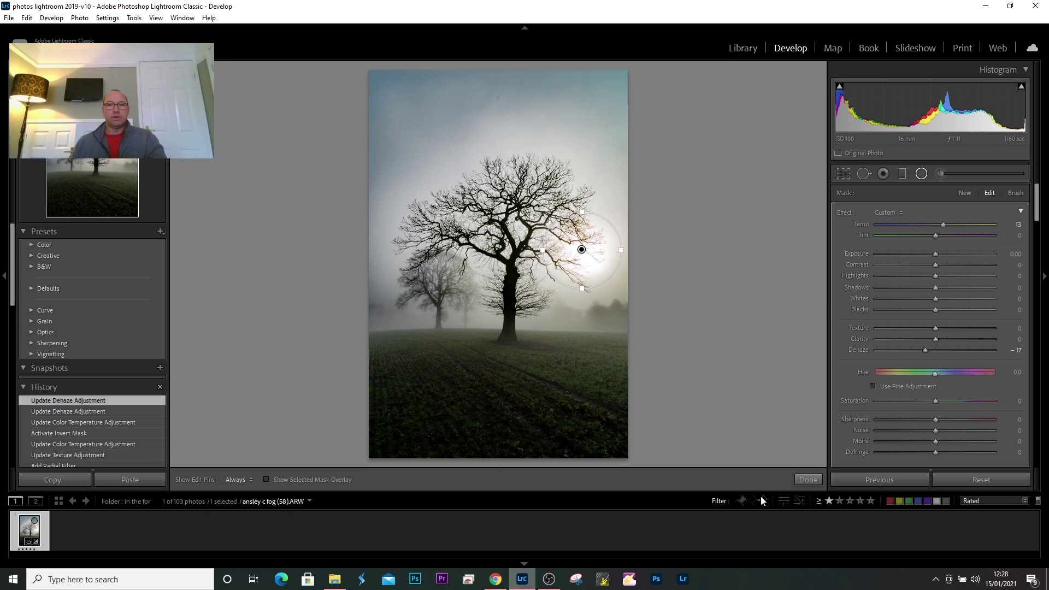
left_click(812, 481)
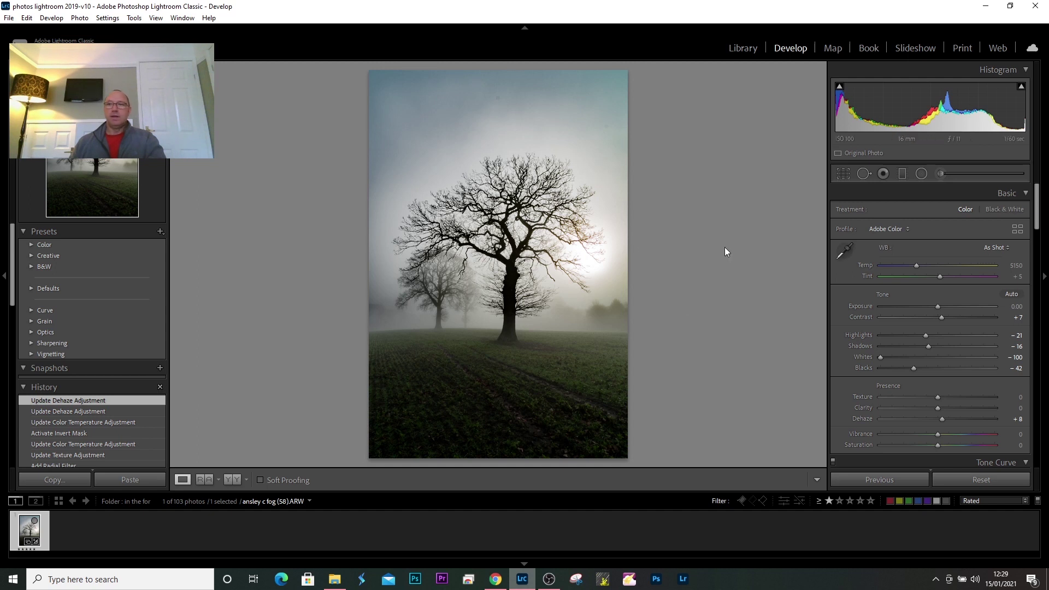
- Crop the photo to a 5 x 7 aspect ratio, shifting the frame slightly and tightening it around the trees
left_click(843, 173)
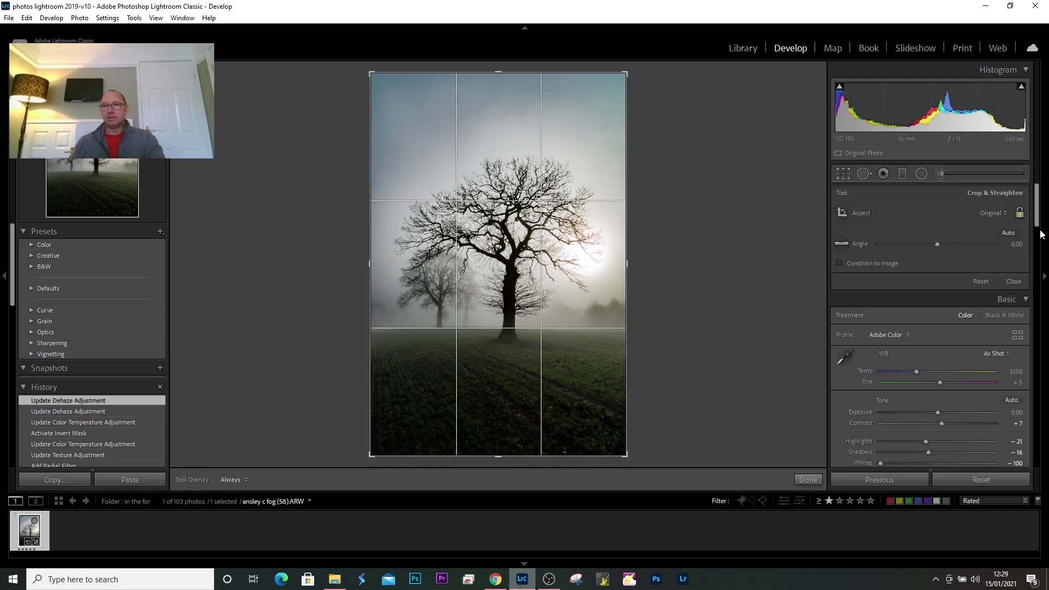
left_click(994, 214)
left_click(933, 303)
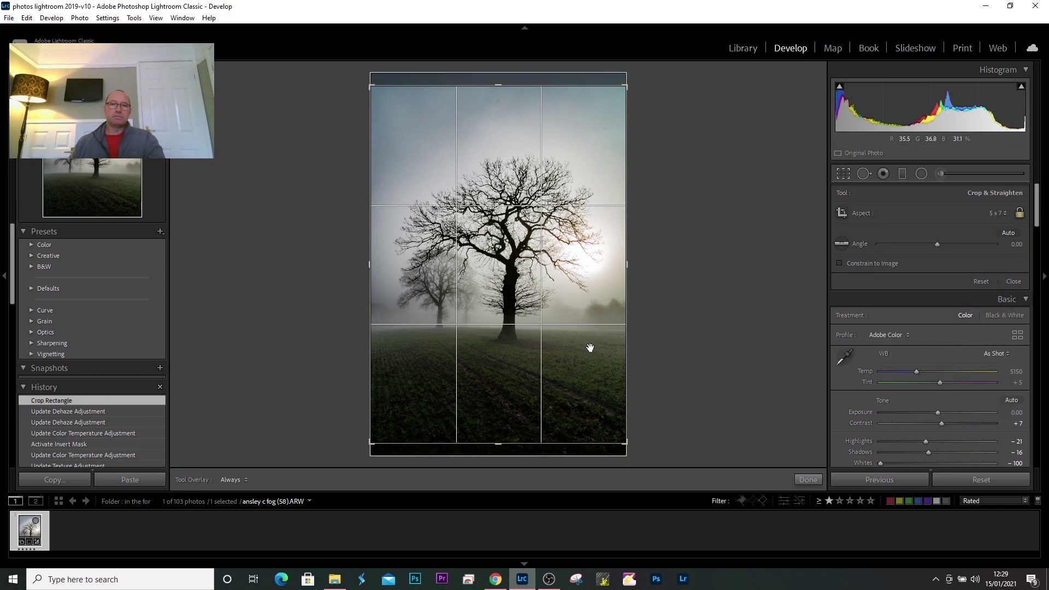
left_click_drag(589, 350, 590, 346)
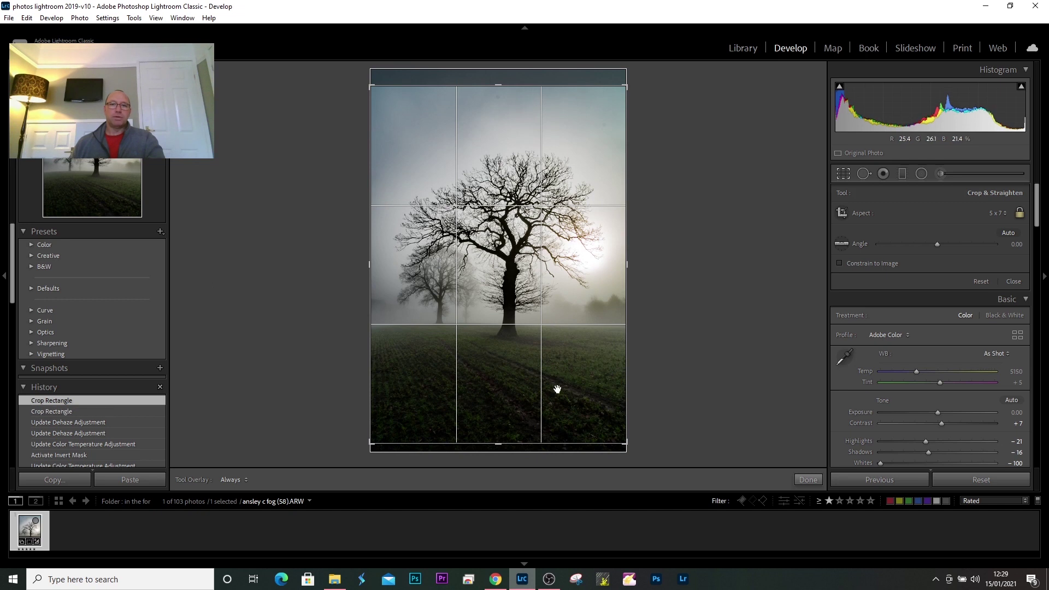
left_click_drag(627, 442, 635, 442)
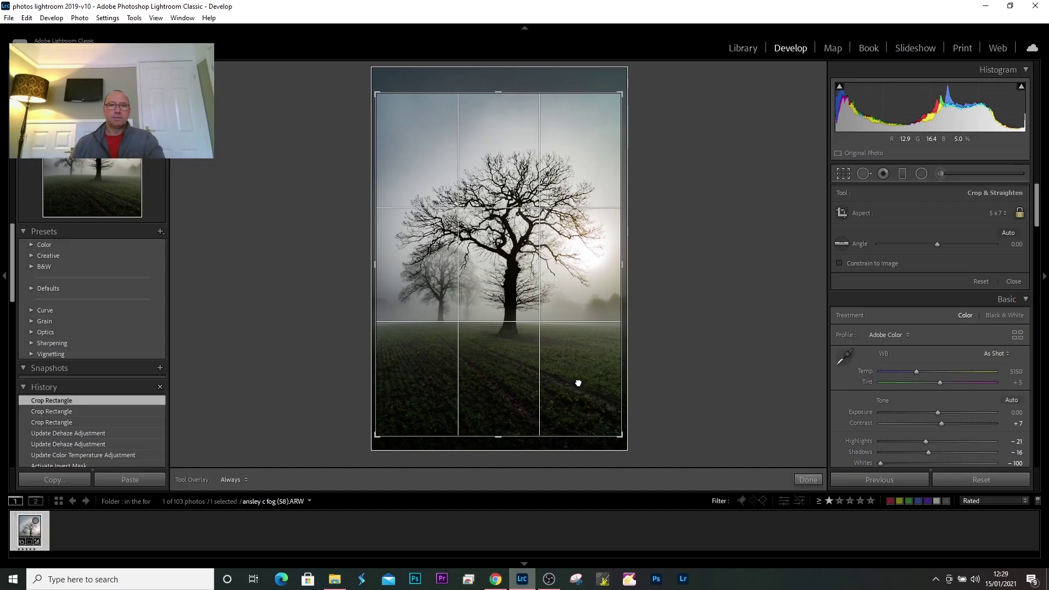
left_click(814, 480)
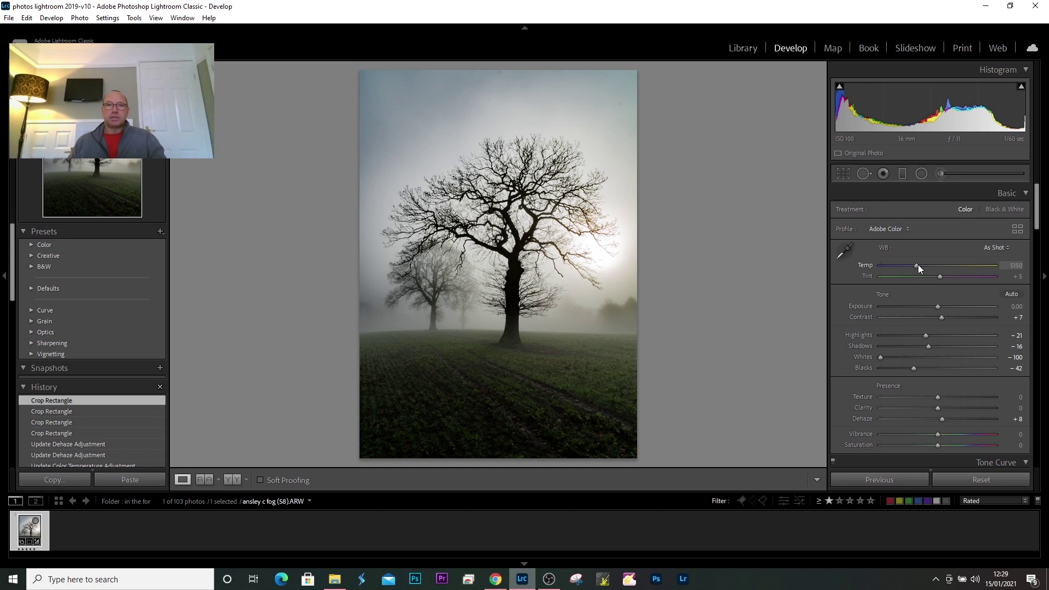
- Set the photo's white balance Temp to 5333 and the HSL saturation of Blue to -43
left_click_drag(920, 268, 921, 268)
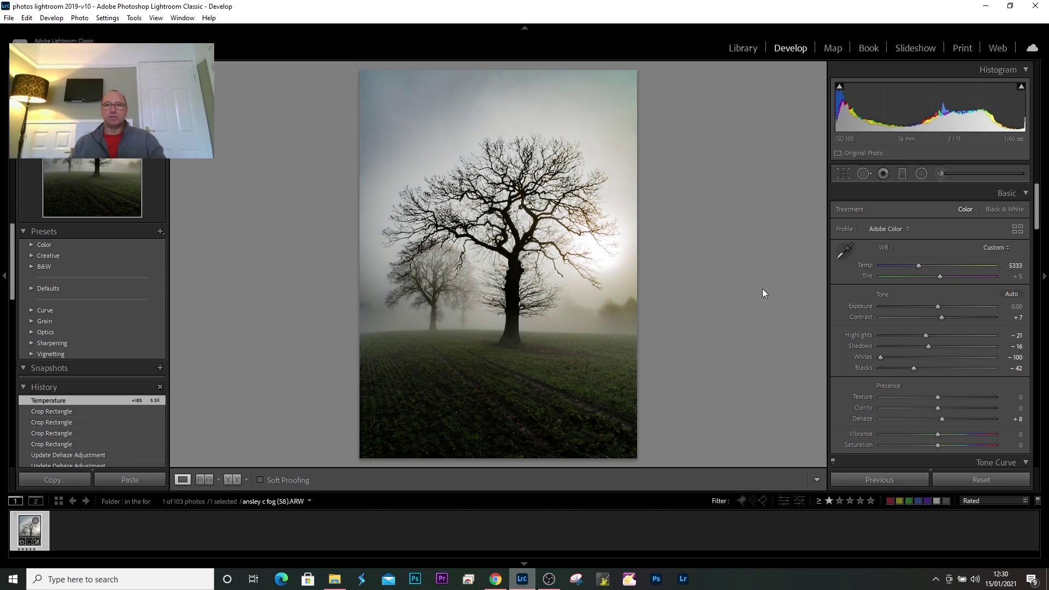
left_click_drag(1037, 225, 1037, 305)
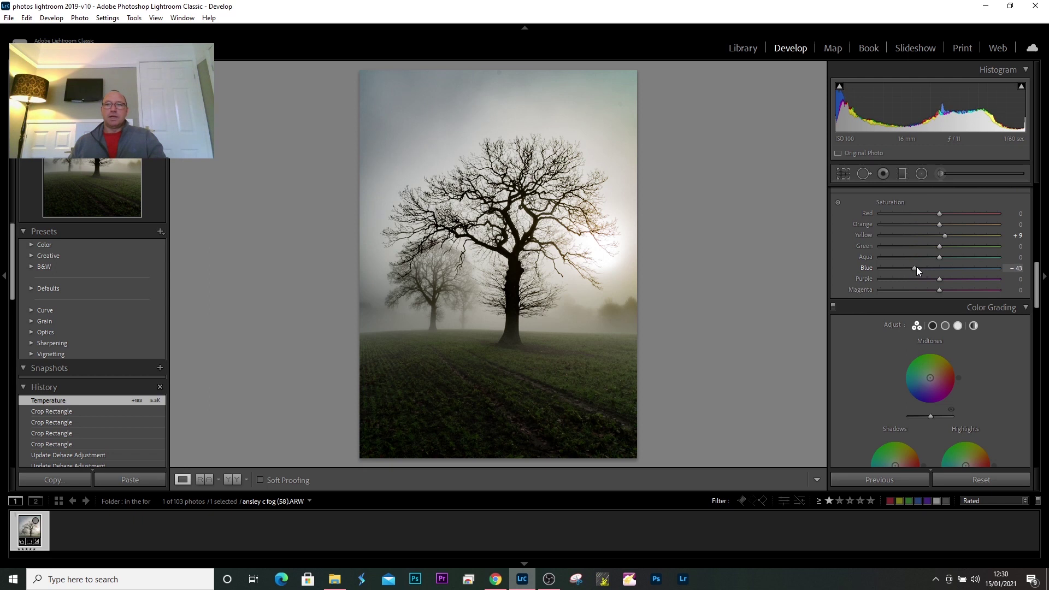
left_click_drag(917, 268, 917, 268)
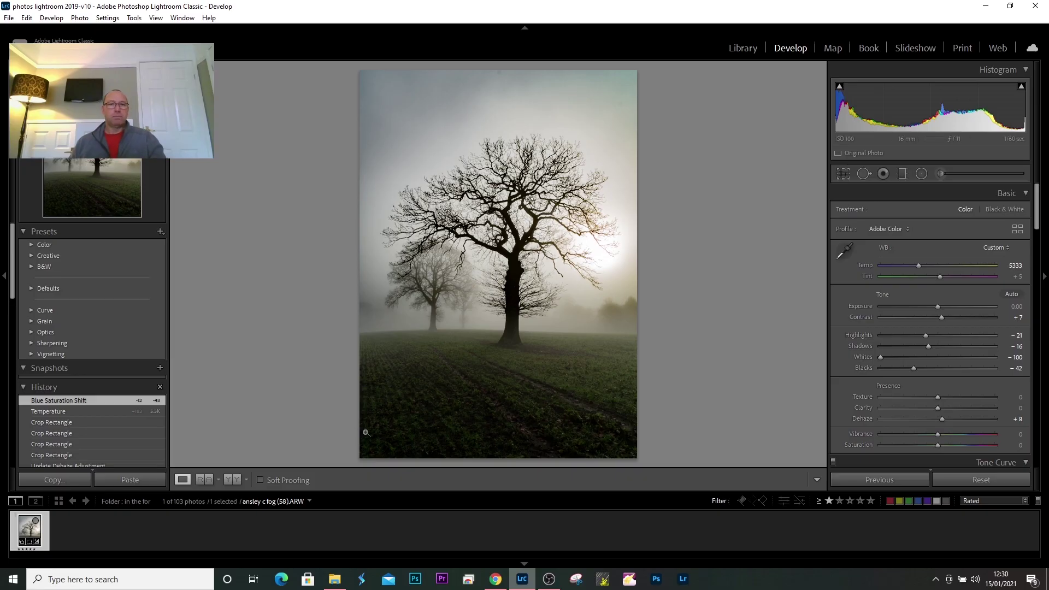
- Compare the original and edited photo side by side, and preview the edit in the 8 x 10 print layout
left_click(231, 480)
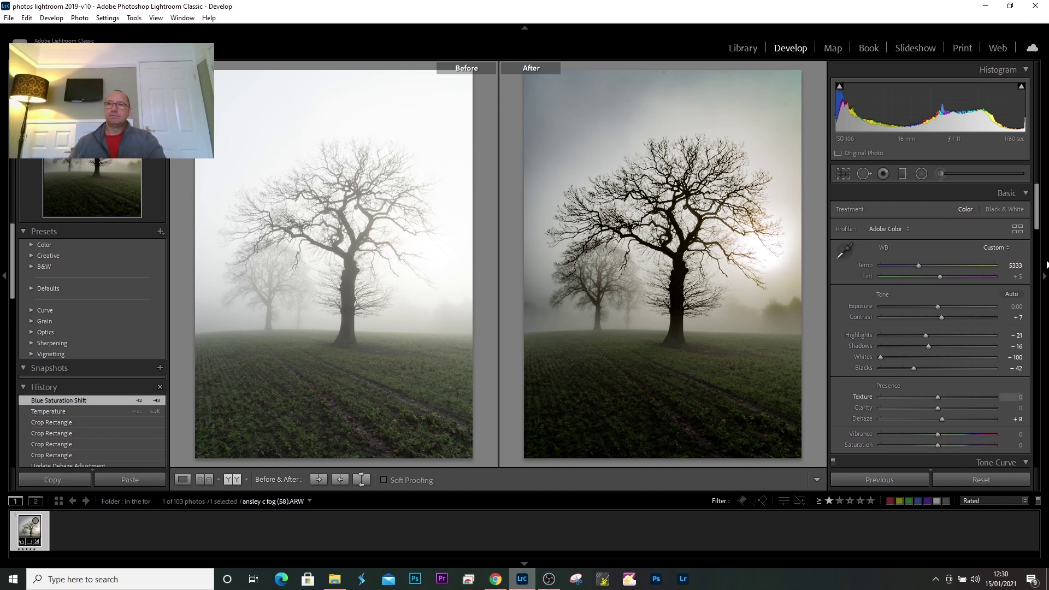
left_click(962, 48)
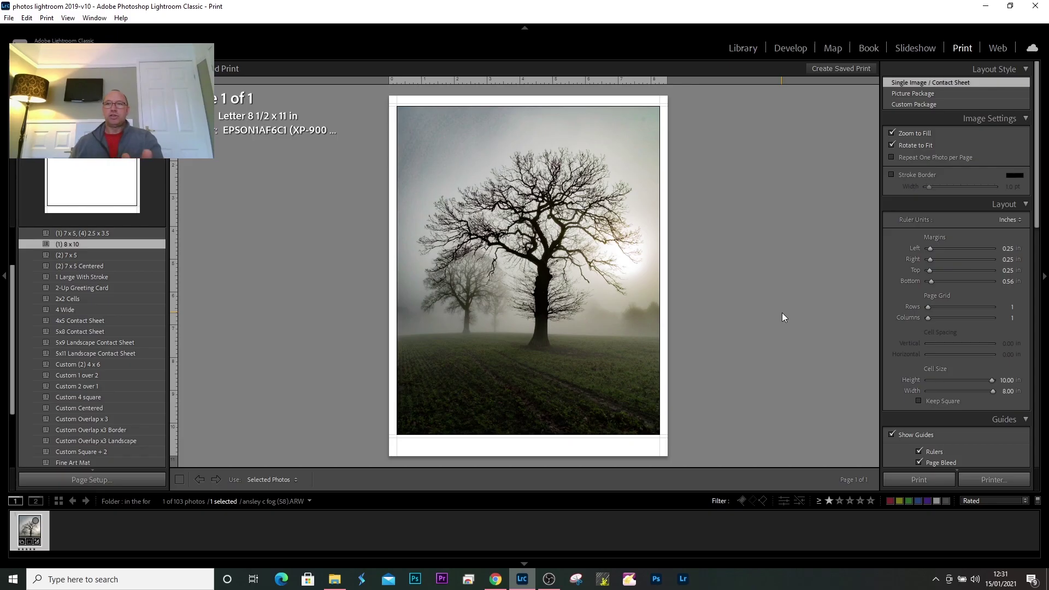
- Raise the photo's Exposure to +0.38 for printing and preview it again in the print layout
left_click(789, 48)
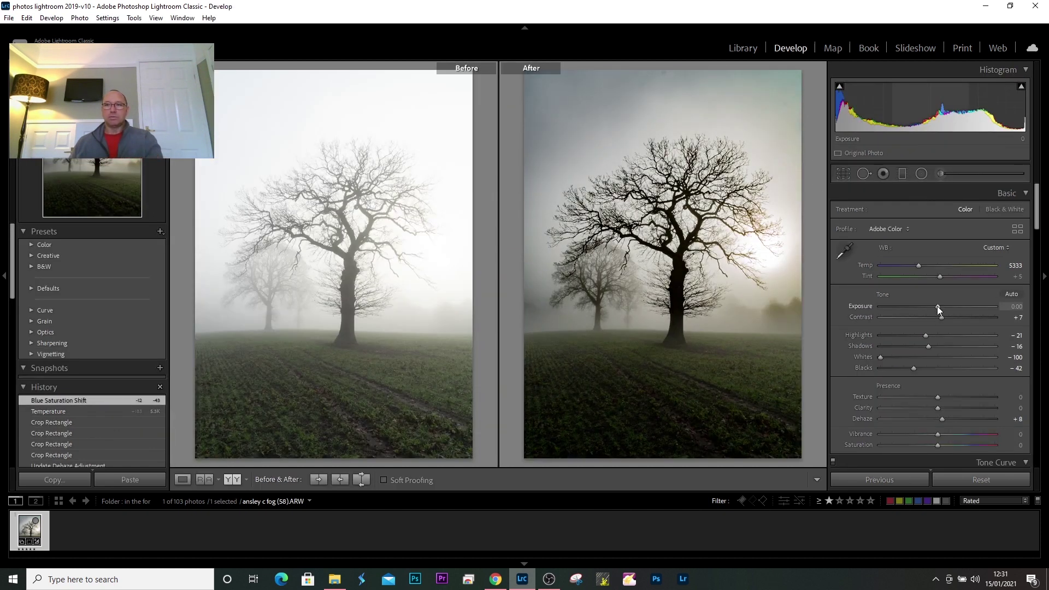
left_click_drag(938, 306, 942, 306)
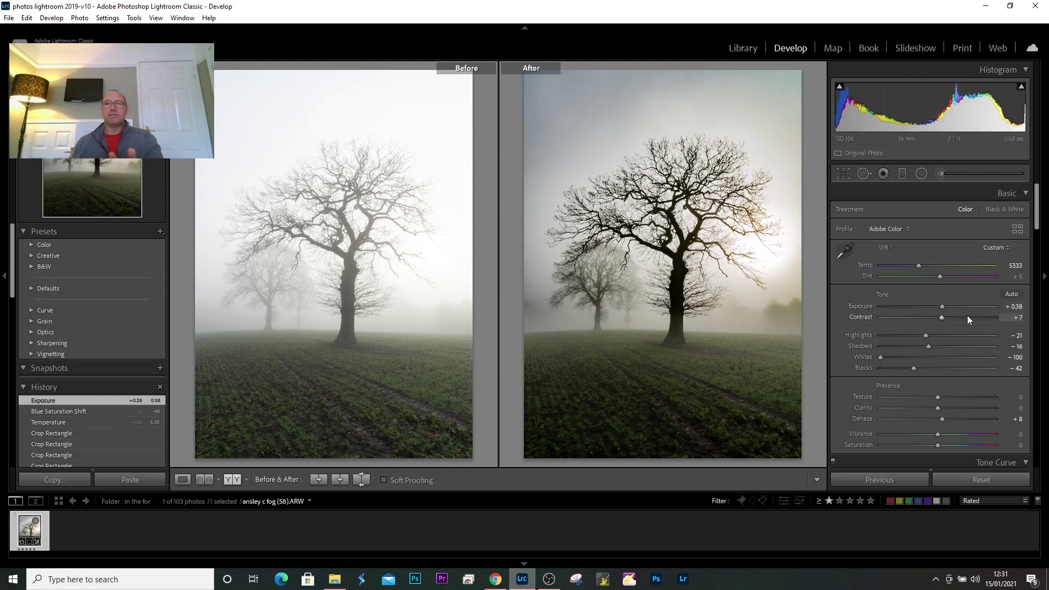
left_click(959, 48)
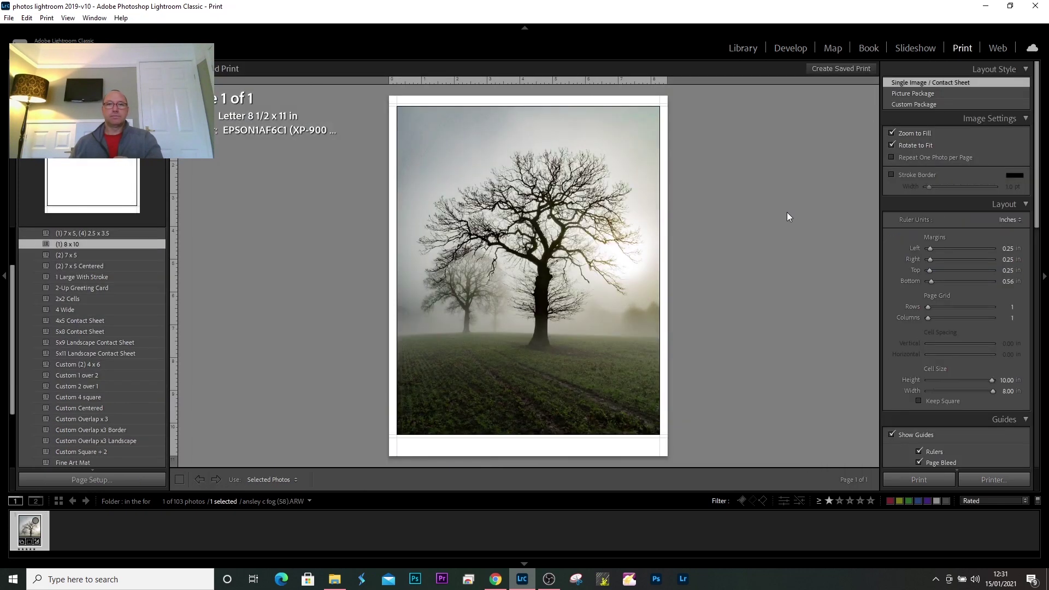